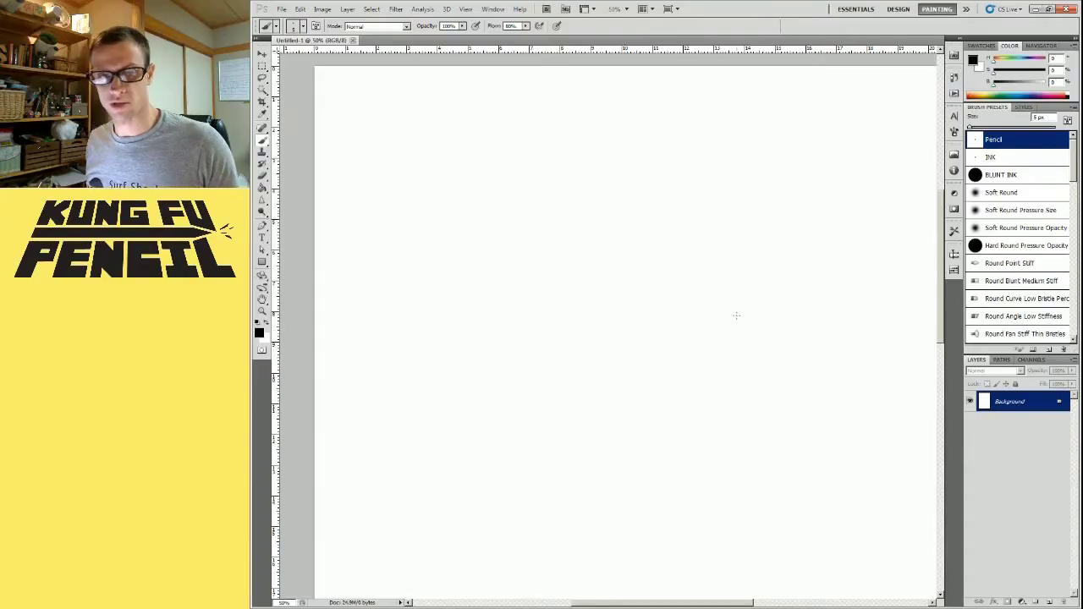
Sketch a light circle for the front-view head and add the side planes, angled jaw, chin and vertical centre line
mouse_move(575, 213)
mouse_down()
mouse_move(612, 308)
mouse_move(655, 257)
mouse_move(652, 230)
mouse_up()
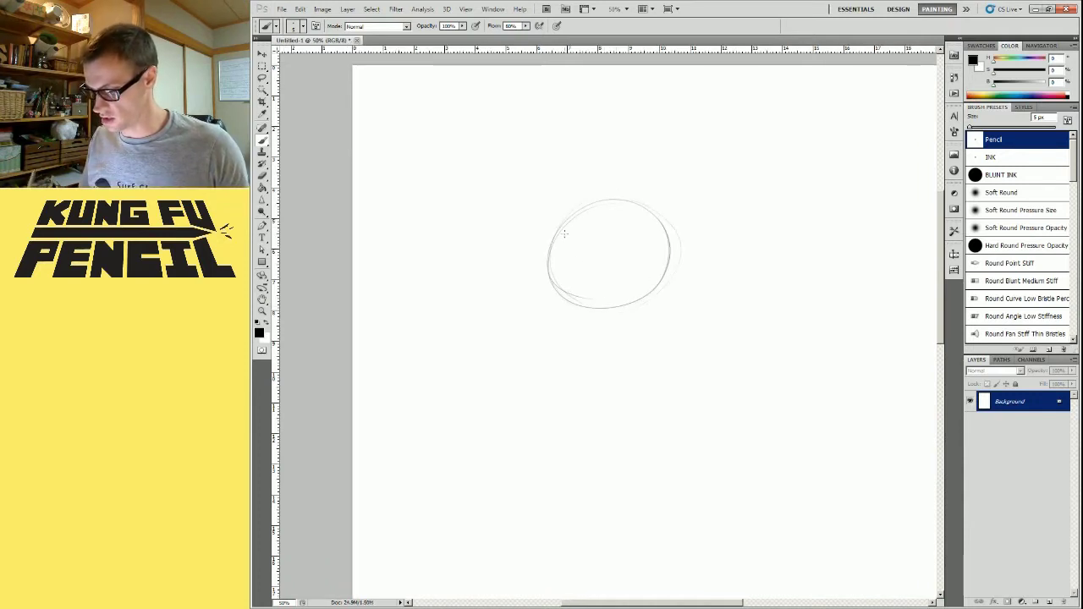
key(ctrl+plus)
key(ctrl+plus)
drag(525, 231, 539, 370)
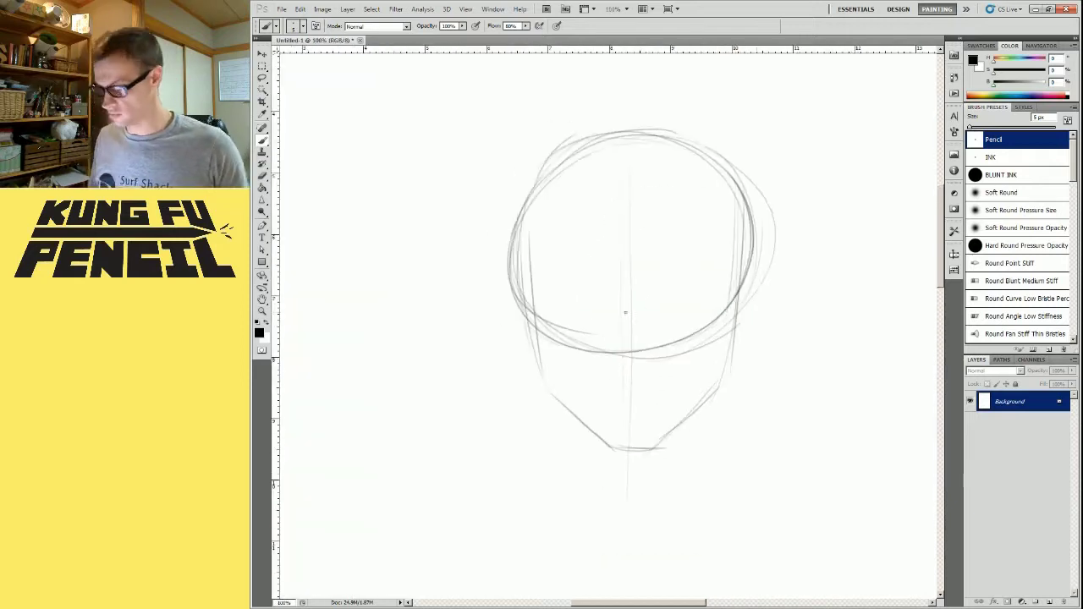
Draw horizontal guide lines for the eyes, nose base and mouth across the front head
drag(513, 201, 843, 201)
drag(548, 268, 767, 268)
drag(631, 300, 704, 303)
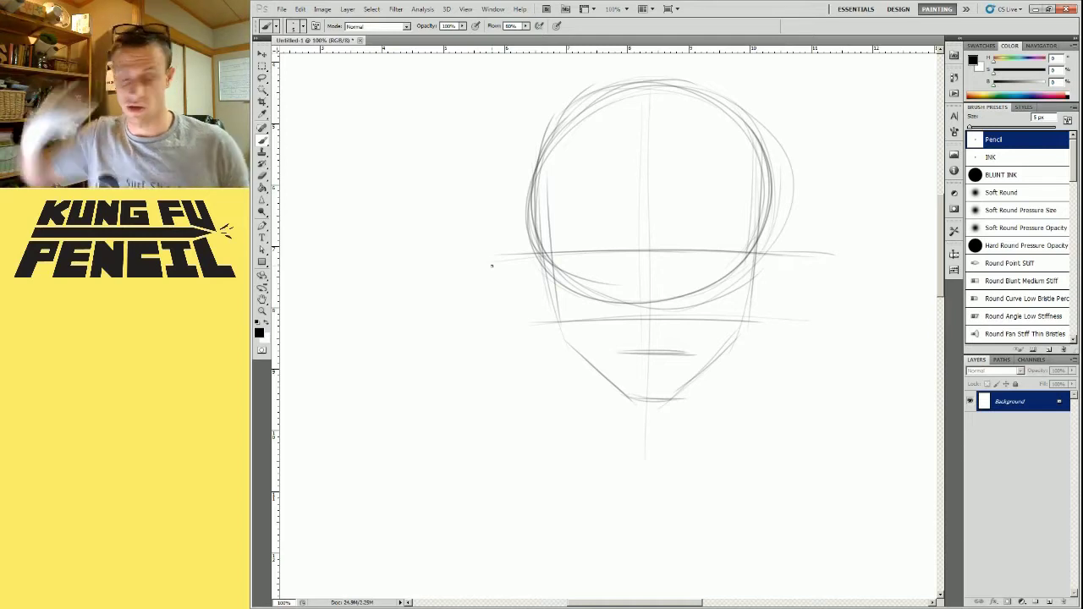
Sketch a matching circle beside the front head for a side view and add its face line and a chin mark
drag(834, 337, 575, 345)
mouse_move(791, 110)
mouse_down()
mouse_move(730, 285)
mouse_move(749, 320)
mouse_up()
drag(663, 292, 779, 313)
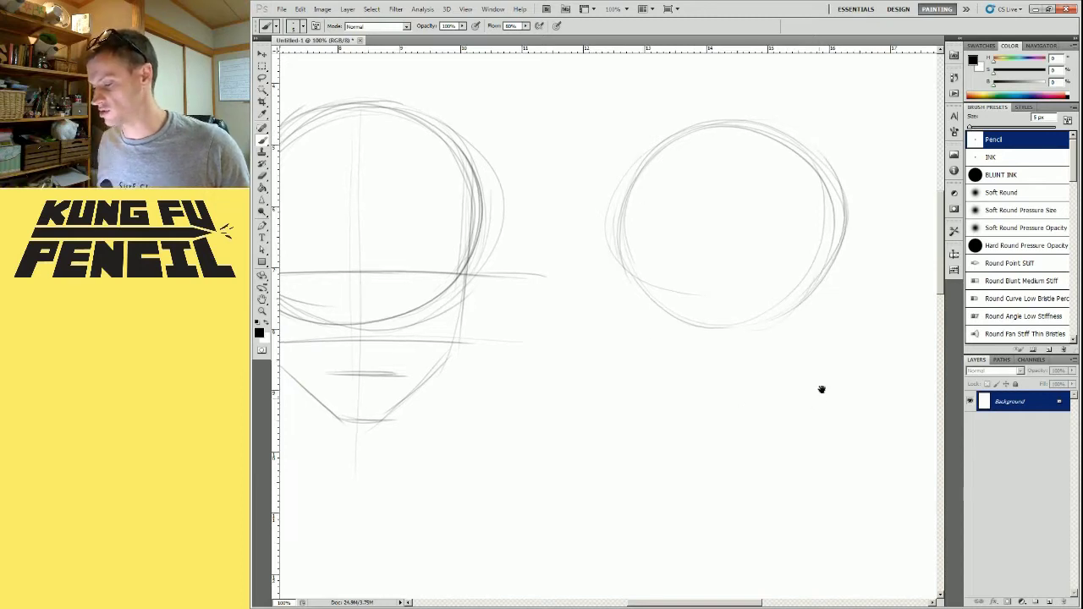
drag(820, 399, 871, 372)
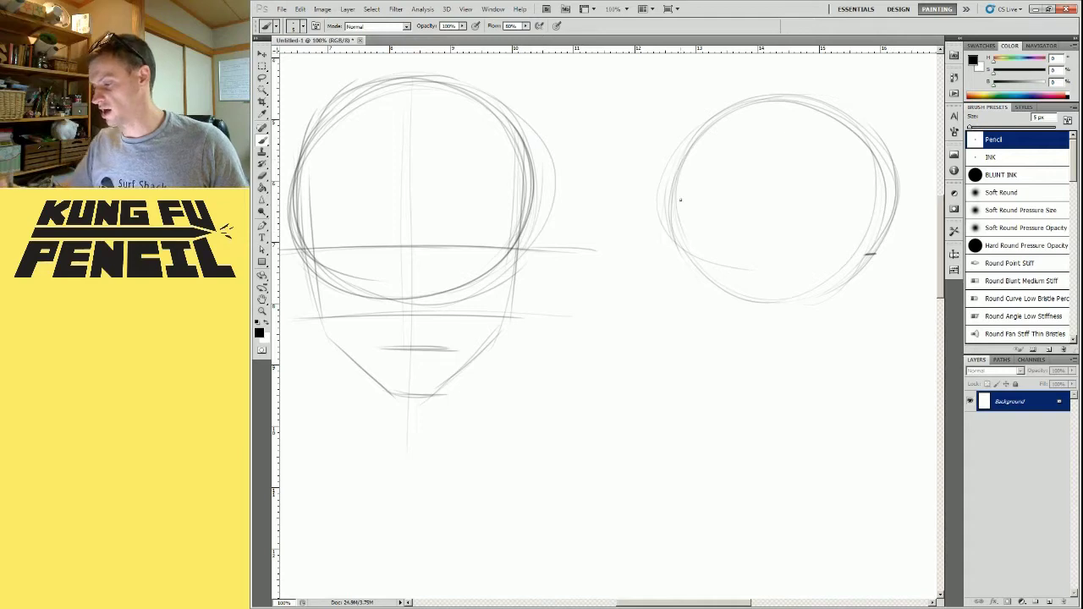
drag(678, 182, 696, 340)
drag(705, 378, 730, 383)
Retrace the front head's centre line and add a halved width bar above it labelled "1/2 nose"
drag(420, 225, 411, 386)
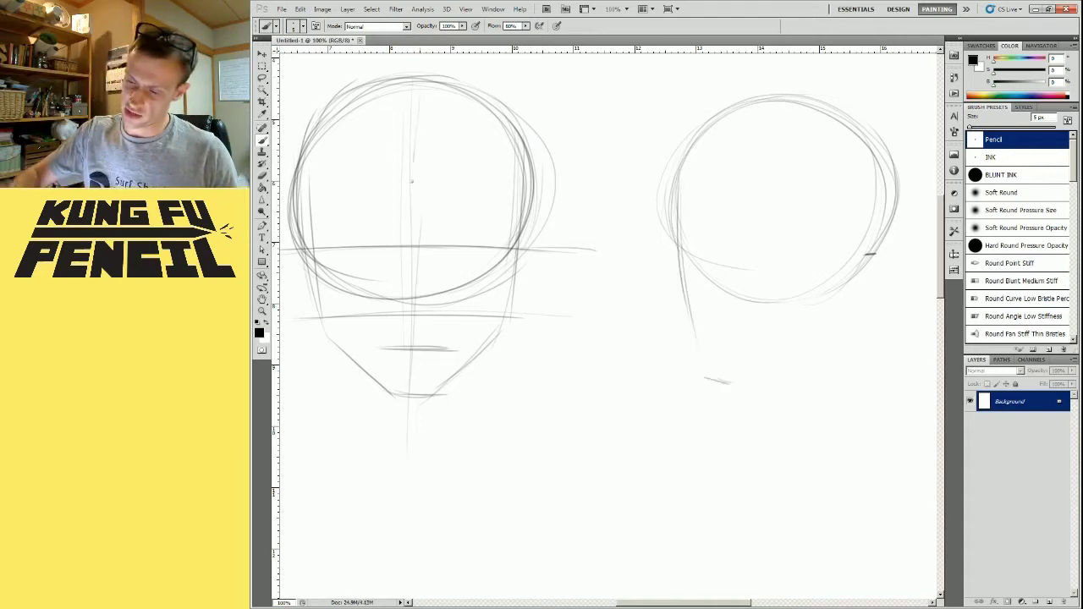
drag(488, 261, 675, 333)
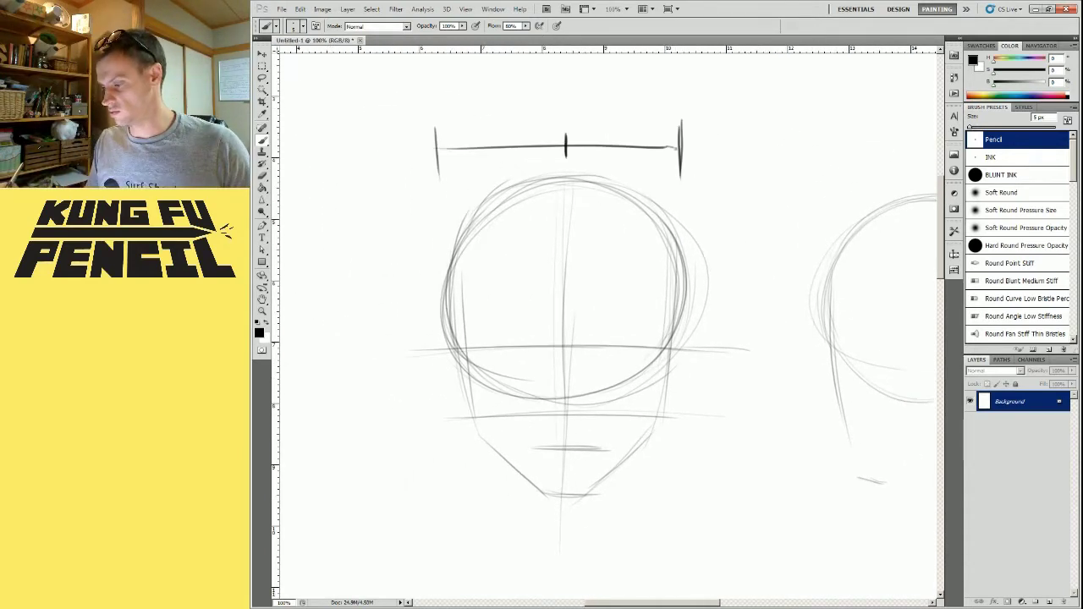
drag(546, 89, 550, 109)
drag(554, 110, 562, 88)
mouse_move(567, 99)
mouse_down()
mouse_move(586, 102)
mouse_move(587, 124)
mouse_move(595, 114)
mouse_up()
mouse_move(609, 110)
mouse_down()
mouse_move(602, 122)
mouse_move(625, 109)
mouse_up()
Draw the side head's vertical midline and connect it to the face line with an angled jaw and chin
drag(709, 219, 710, 373)
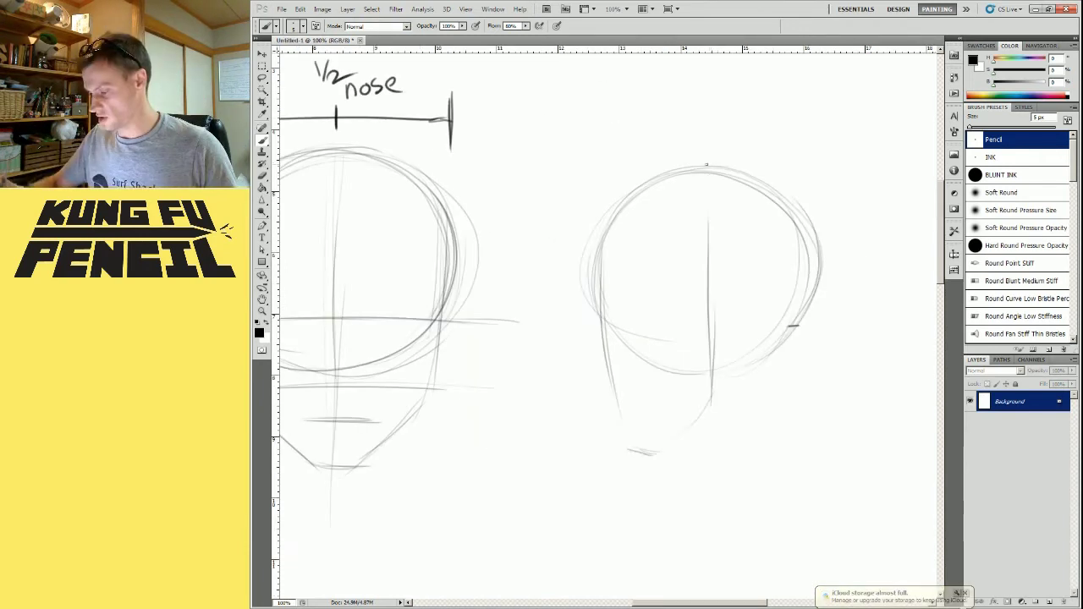
mouse_move(712, 192)
mouse_down()
mouse_move(716, 391)
mouse_move(624, 434)
mouse_move(657, 452)
mouse_up()
drag(627, 443, 656, 451)
drag(618, 429, 656, 445)
drag(593, 229, 616, 431)
drag(654, 453, 713, 396)
drag(711, 215, 709, 165)
Add a width bar with a midpoint mark above the side head and label it "Jaw line"
drag(583, 139, 603, 347)
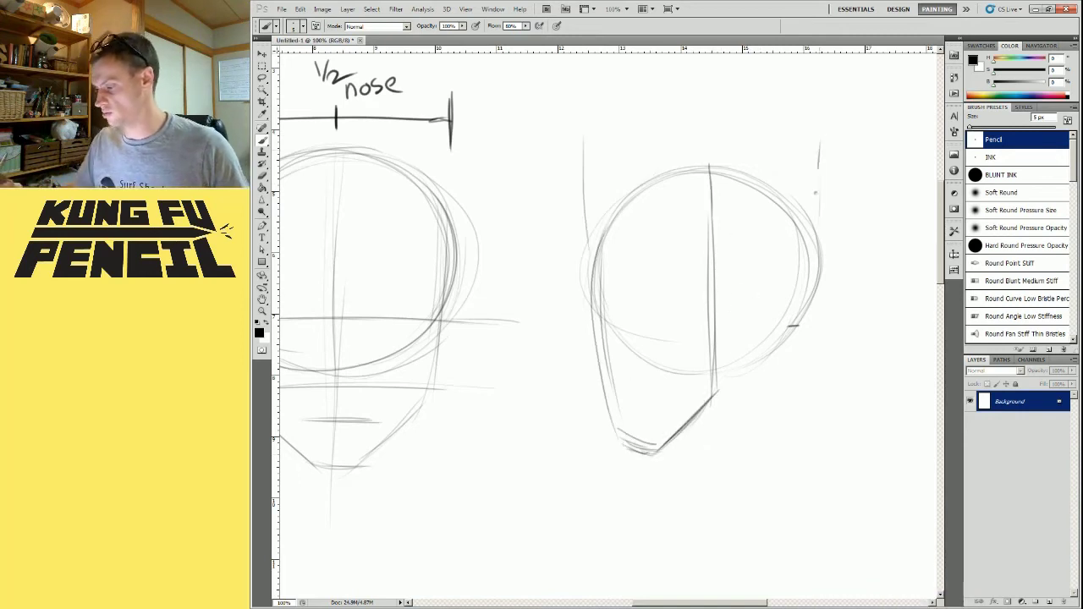
drag(819, 166, 819, 222)
drag(700, 180, 911, 182)
drag(610, 187, 615, 225)
drag(839, 189, 839, 230)
drag(735, 196, 736, 218)
drag(701, 147, 689, 167)
drag(764, 133, 769, 161)
drag(786, 143, 829, 157)
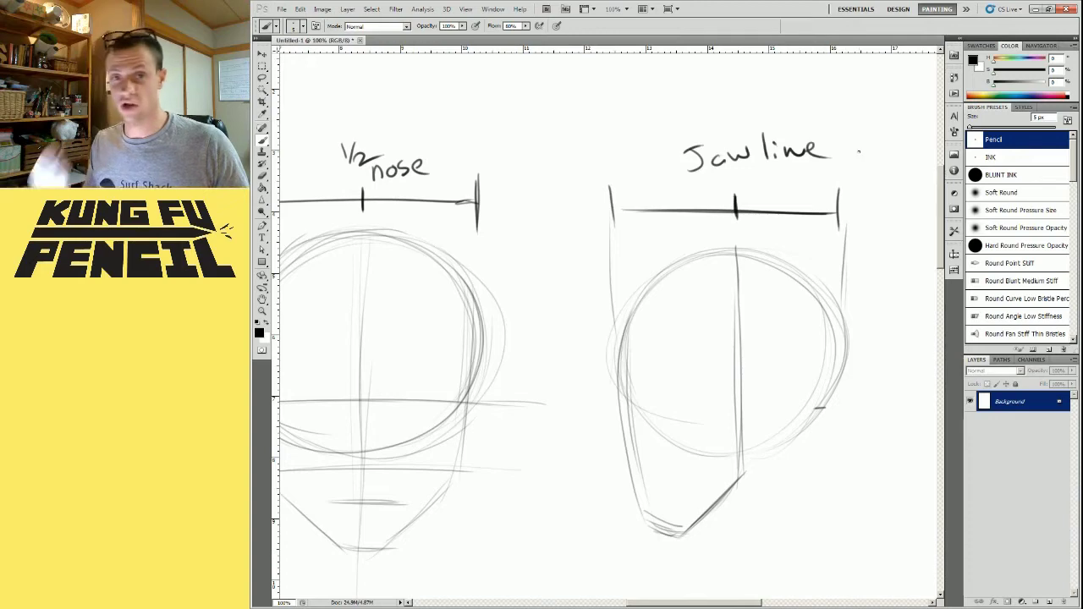
Draw a height bar beside the front head from crown to chin, mark its midpoint and label it "eyes 1/2"
drag(821, 420, 859, 331)
drag(467, 340, 662, 314)
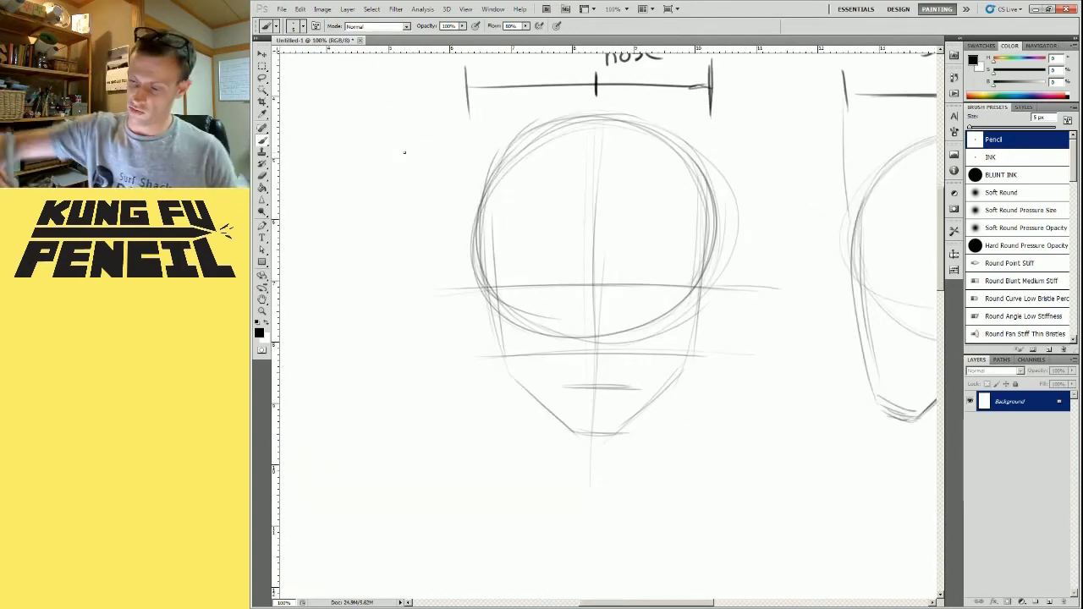
drag(391, 133, 440, 134)
mouse_move(369, 436)
mouse_down()
mouse_move(459, 438)
mouse_move(415, 135)
mouse_up()
mouse_move(402, 292)
mouse_down()
mouse_move(424, 291)
mouse_move(359, 301)
mouse_up()
drag(368, 288, 381, 299)
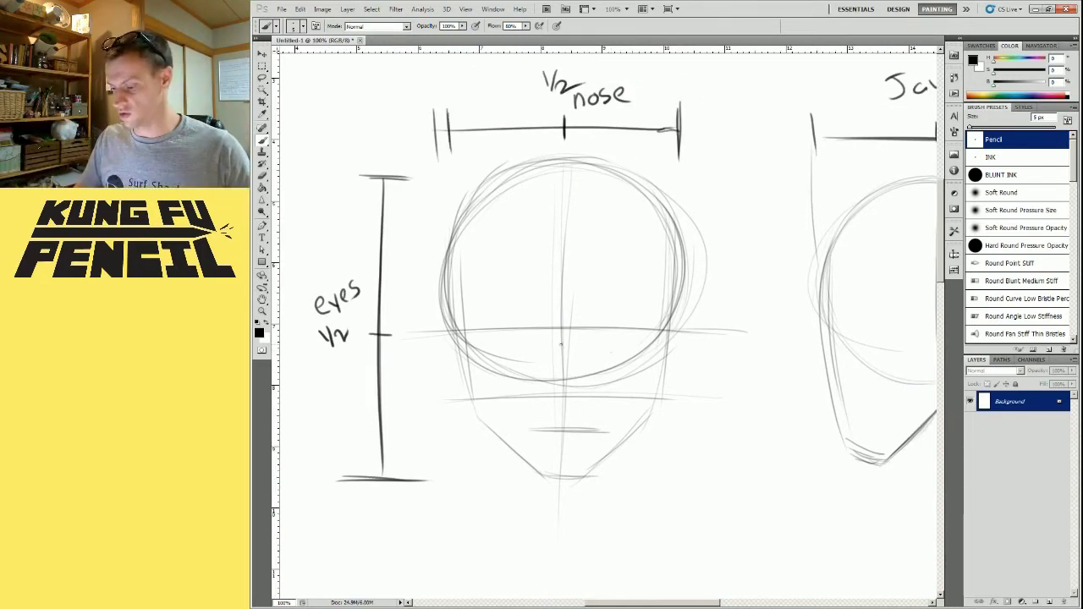
Darken the front head's centre and eye lines and draw the eye line across the side head at the same height
drag(568, 155, 561, 485)
drag(669, 358, 672, 346)
mouse_move(437, 317)
mouse_down()
mouse_move(742, 320)
mouse_move(650, 292)
mouse_up()
drag(802, 307, 735, 311)
drag(604, 291, 918, 295)
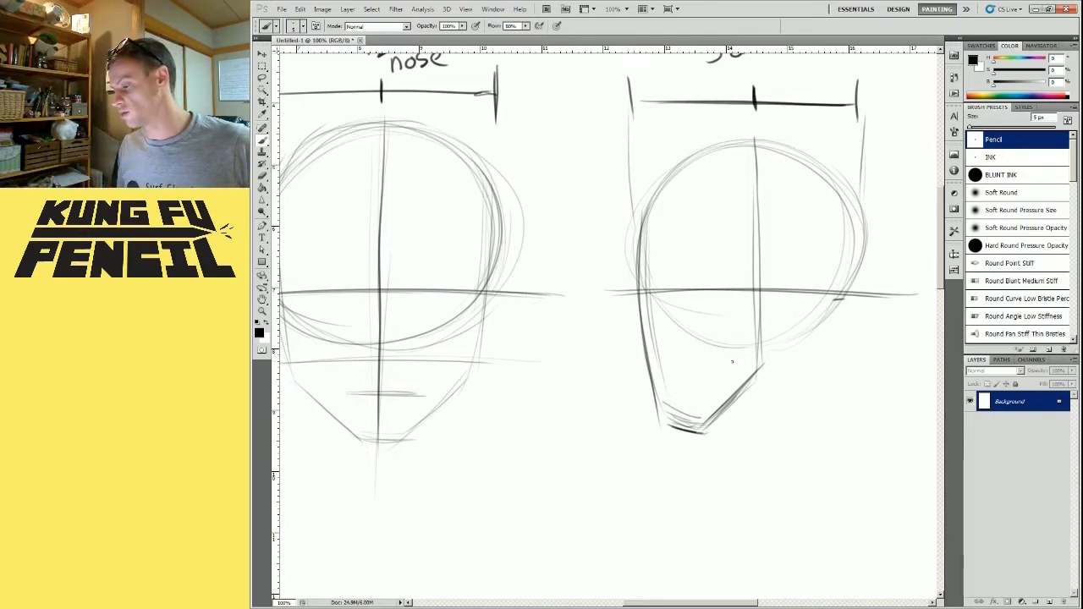
scroll(739, 373, right, 3)
scroll(740, 373, up, 1)
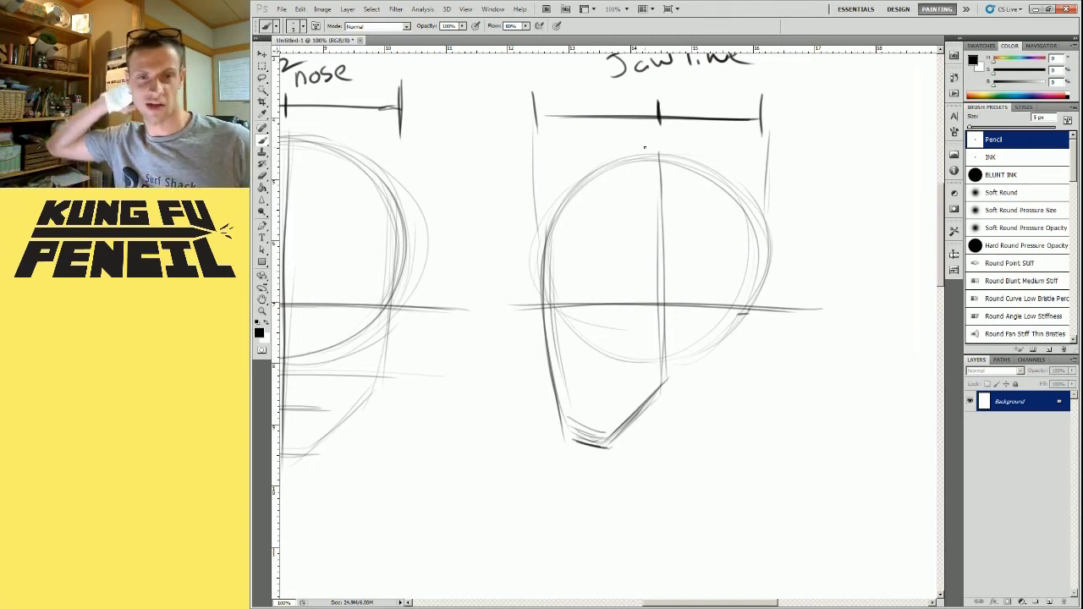
scroll(645, 148, right, 2)
scroll(645, 148, down, 1)
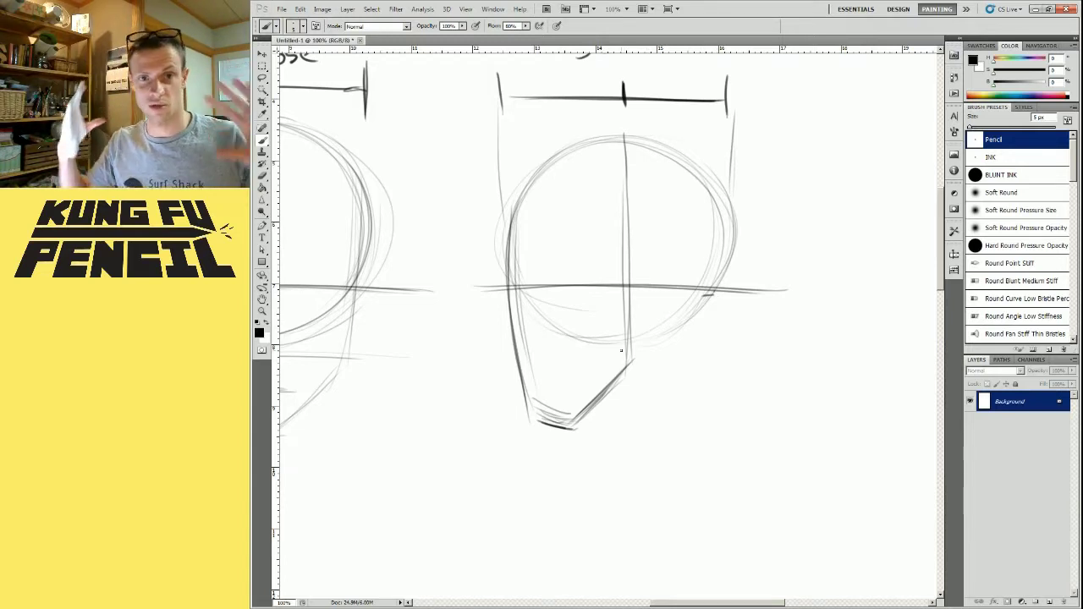
Reinforce the front head's nose guide line and mark the base of the nose on the centre line
scroll(732, 261, left, 3)
scroll(733, 260, down, 2)
scroll(760, 270, down, 1)
scroll(750, 312, left, 8)
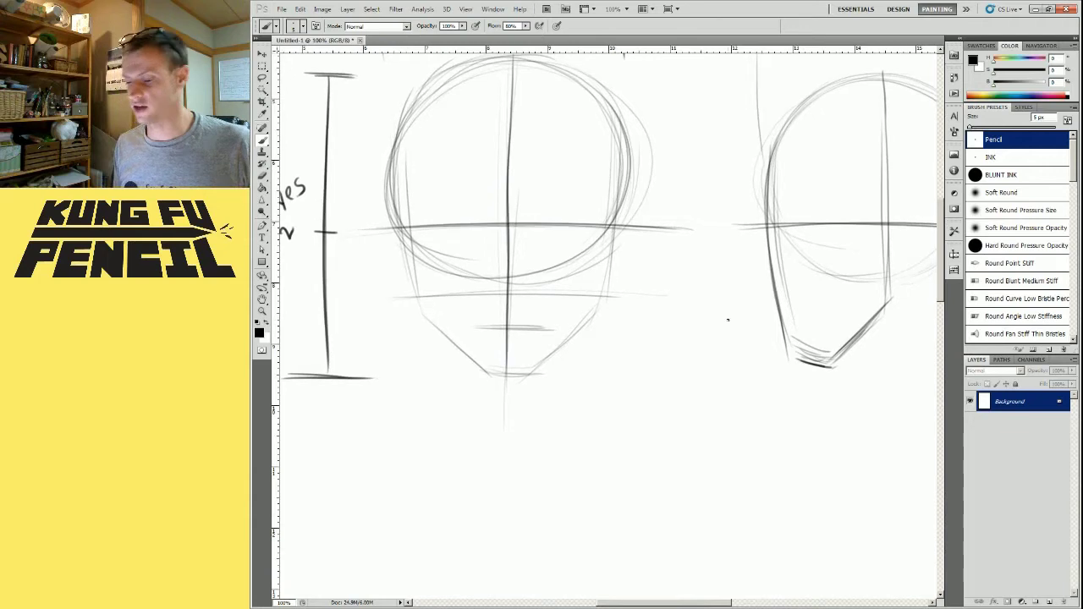
drag(469, 282, 702, 281)
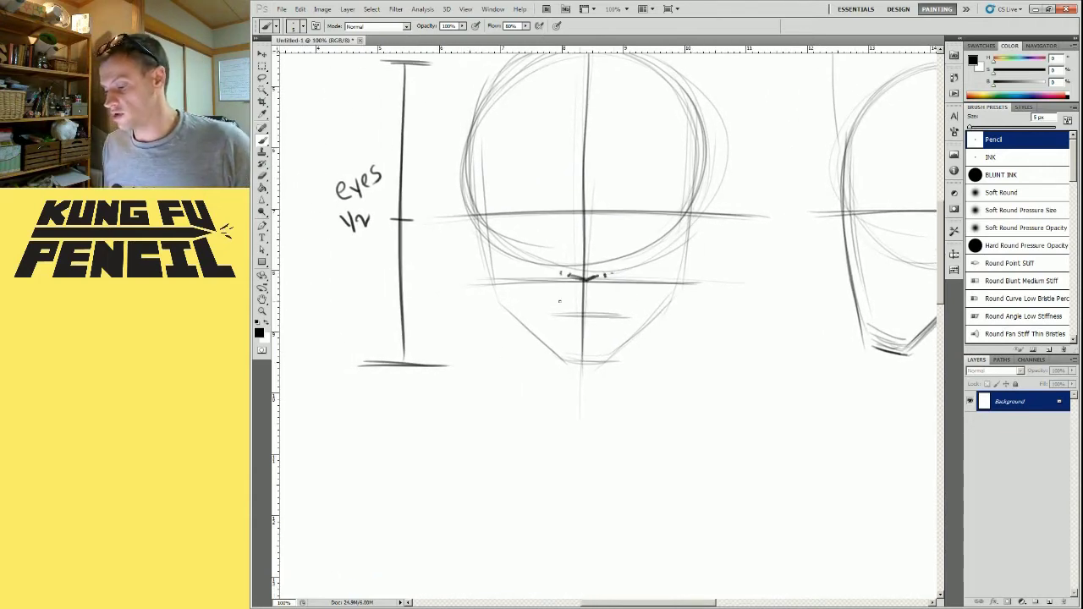
Draw a halved measuring bar from the front head's eye line to the chin and label it "1/2 nose"
drag(521, 370, 555, 366)
mouse_move(447, 218)
mouse_down()
mouse_move(467, 216)
mouse_move(462, 298)
mouse_up()
drag(468, 310, 467, 370)
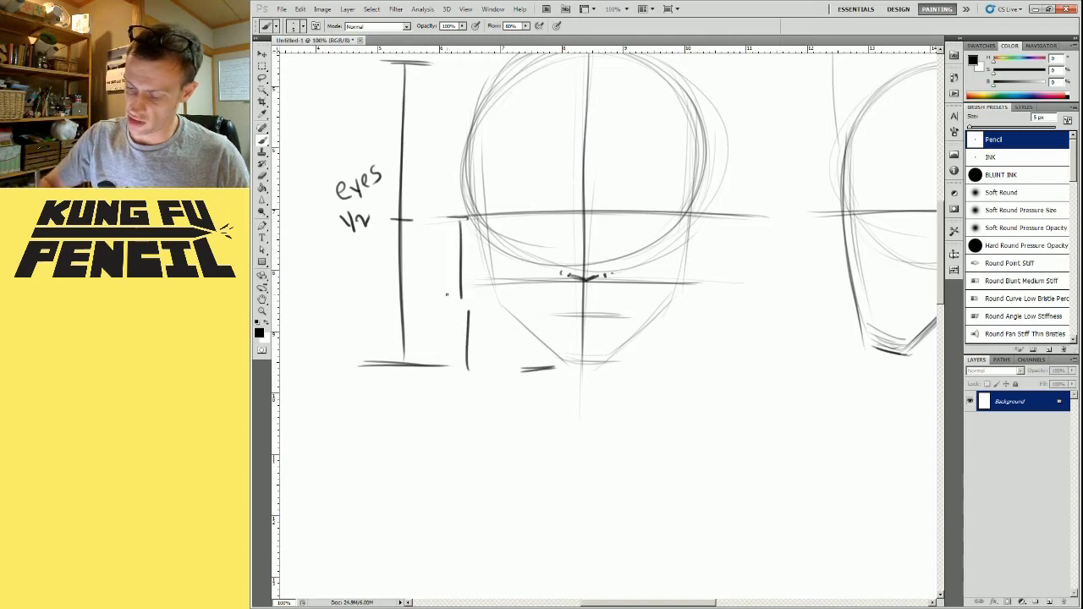
drag(441, 293, 480, 297)
drag(422, 283, 435, 291)
drag(433, 271, 456, 247)
mouse_move(462, 222)
mouse_down()
mouse_move(464, 369)
mouse_move(482, 365)
mouse_up()
Darken the front head's mouth line and add a halved nose-to-chin measuring bar labelled "1/2"
drag(565, 315, 601, 316)
drag(592, 356, 586, 316)
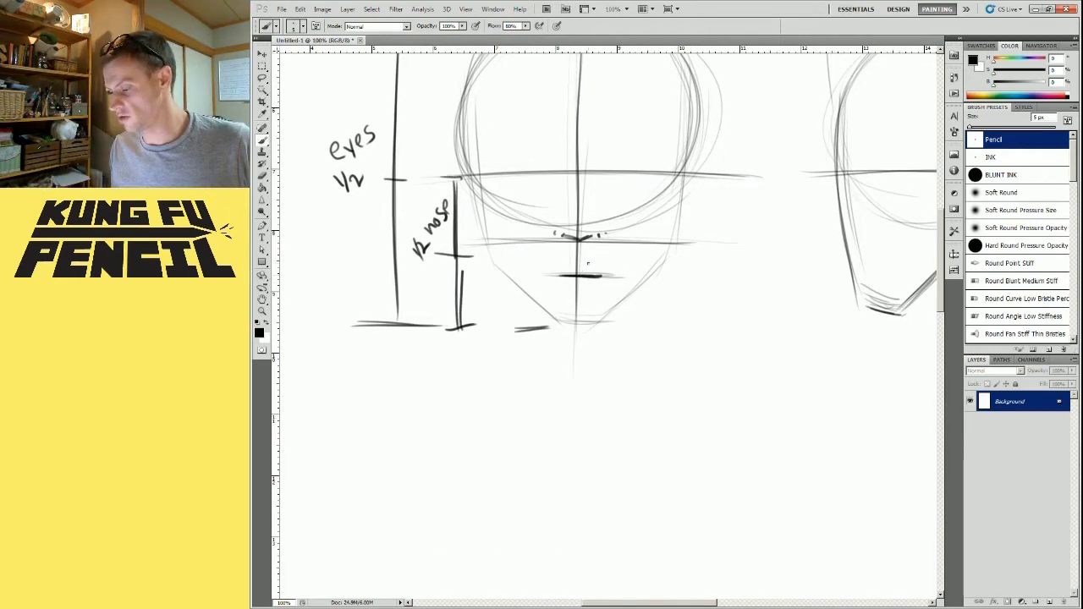
drag(672, 243, 702, 243)
drag(682, 246, 681, 325)
drag(665, 326, 690, 325)
drag(671, 284, 691, 282)
drag(704, 275, 705, 282)
drag(717, 271, 707, 289)
drag(712, 279, 736, 289)
Darken the front head's chin and jaw outline and draw both ears between the eye and nose lines
drag(606, 252, 581, 289)
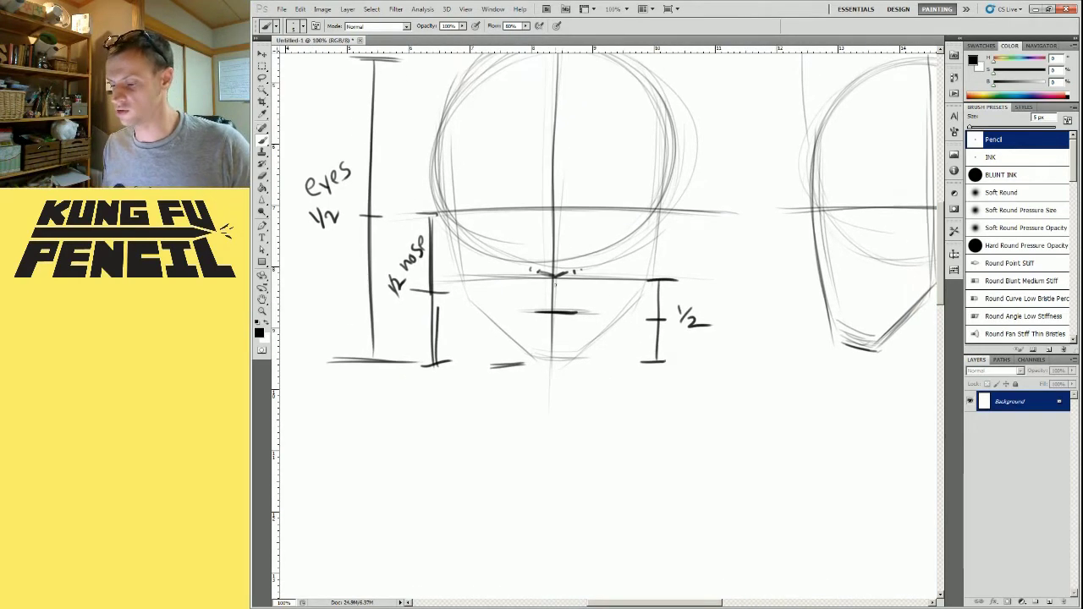
drag(540, 356, 584, 357)
drag(585, 356, 656, 239)
mouse_move(538, 357)
mouse_down()
mouse_move(466, 293)
mouse_move(445, 188)
mouse_move(465, 273)
mouse_up()
drag(684, 266, 645, 307)
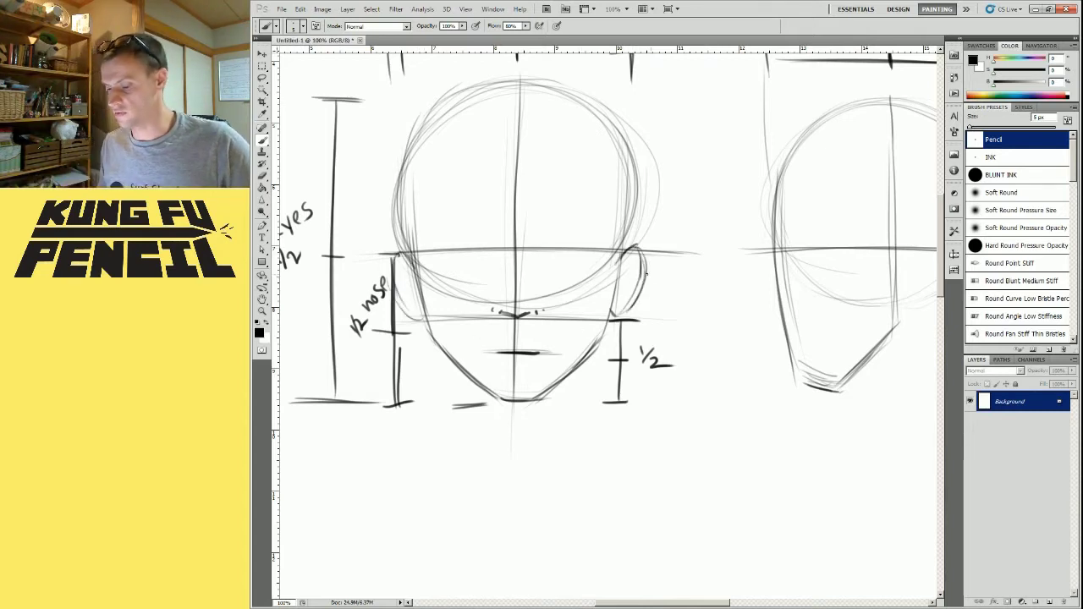
Retrace the side head's midline and draw the ear just behind it, between eye level and nose level
drag(897, 331, 718, 338)
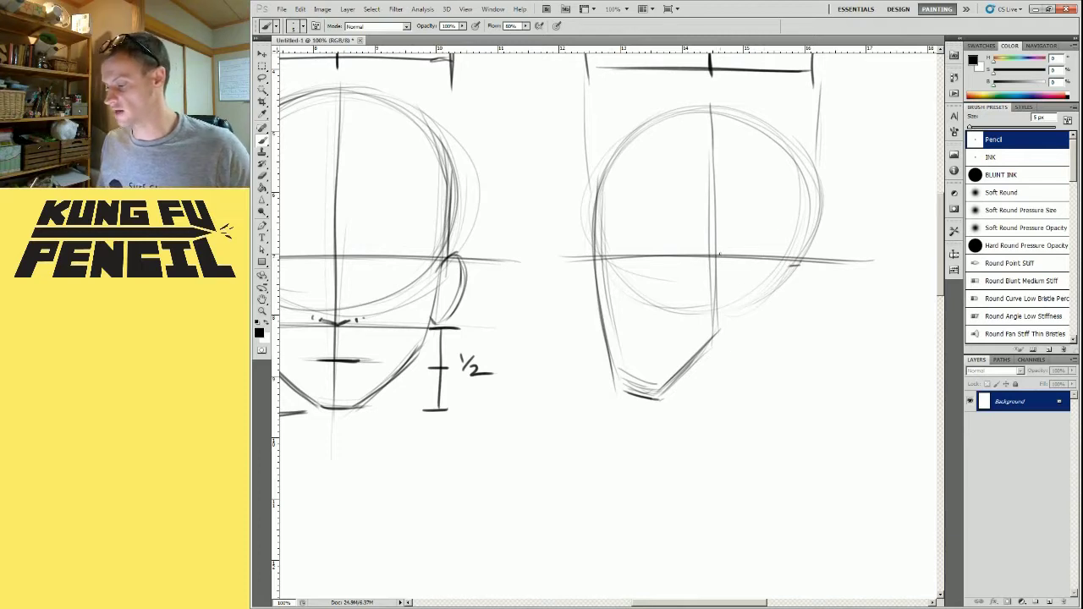
drag(699, 112, 706, 315)
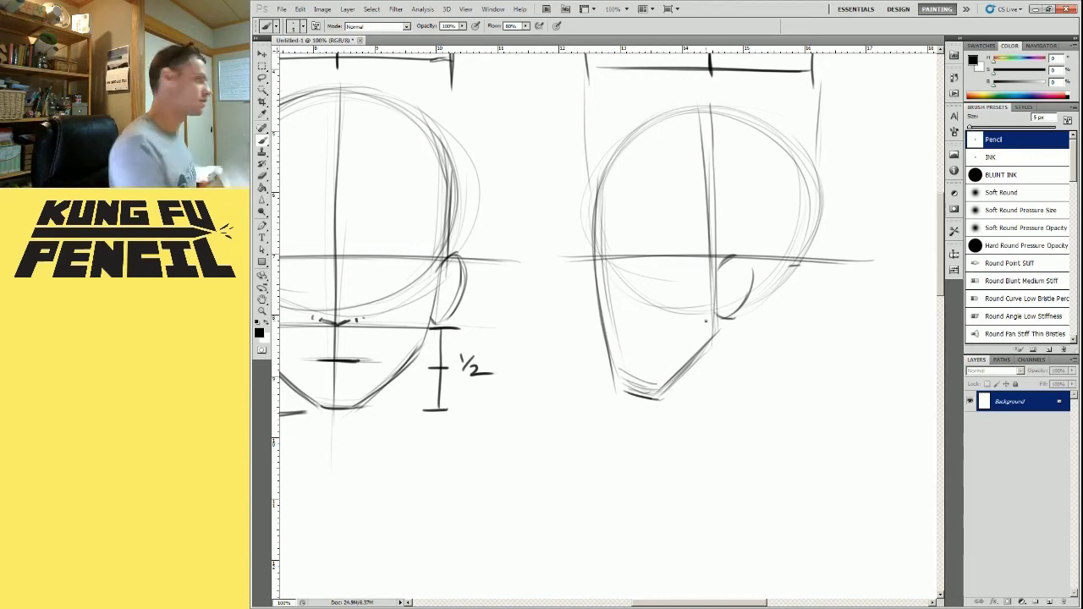
mouse_move(733, 256)
mouse_down()
mouse_move(743, 310)
mouse_move(748, 261)
mouse_up()
drag(749, 404, 772, 317)
key(ctrl+minus)
key(ctrl+minus)
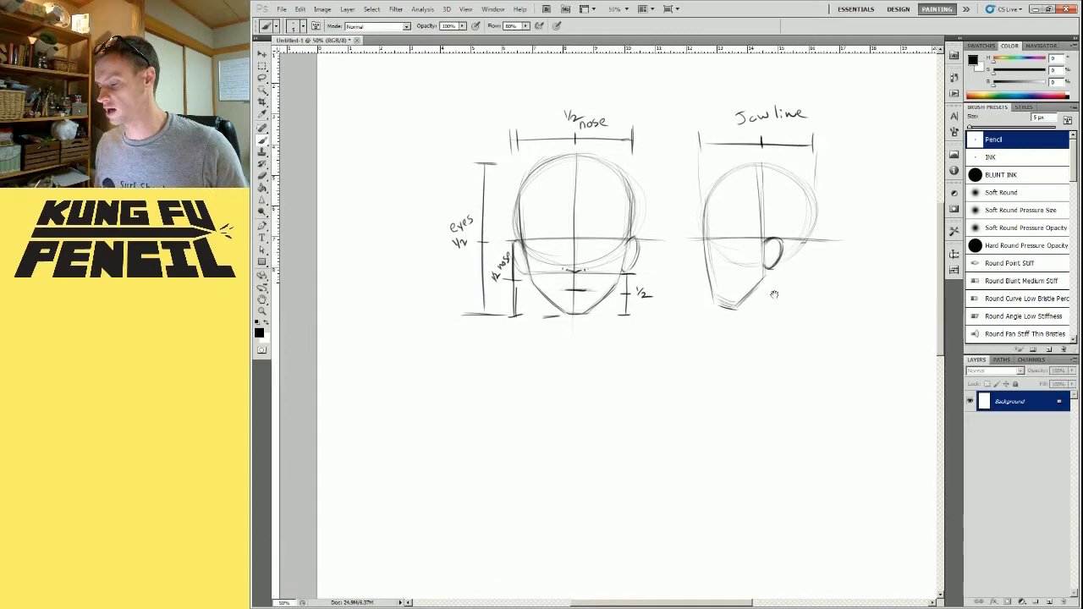
Draw the side head's brow along the eye line and darken its jaw outline
key(ctrl+plus)
key(ctrl+plus)
drag(883, 342, 811, 365)
key(ctrl+plus)
drag(684, 261, 762, 249)
key(ctrl+minus)
Draw the front head's two brows, a wedge-shaped nose with a round tip, and the lips
drag(542, 338, 738, 322)
mouse_move(595, 272)
mouse_down()
mouse_move(677, 273)
mouse_move(640, 268)
mouse_up()
drag(493, 272, 565, 271)
mouse_move(572, 327)
mouse_down()
mouse_move(603, 340)
mouse_move(584, 297)
mouse_move(604, 331)
mouse_move(651, 340)
mouse_up()
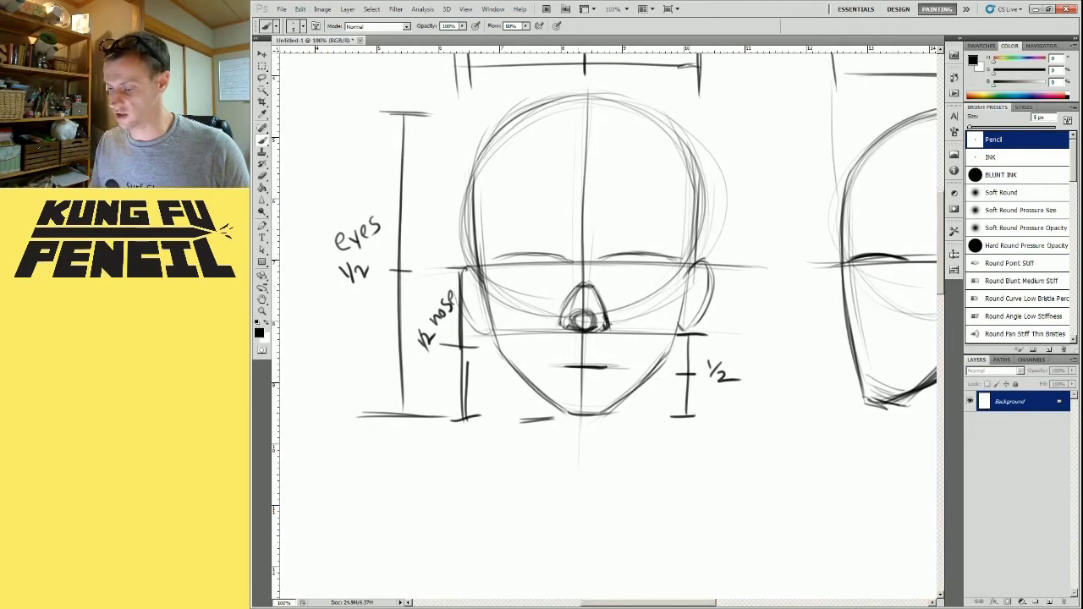
drag(602, 333, 623, 339)
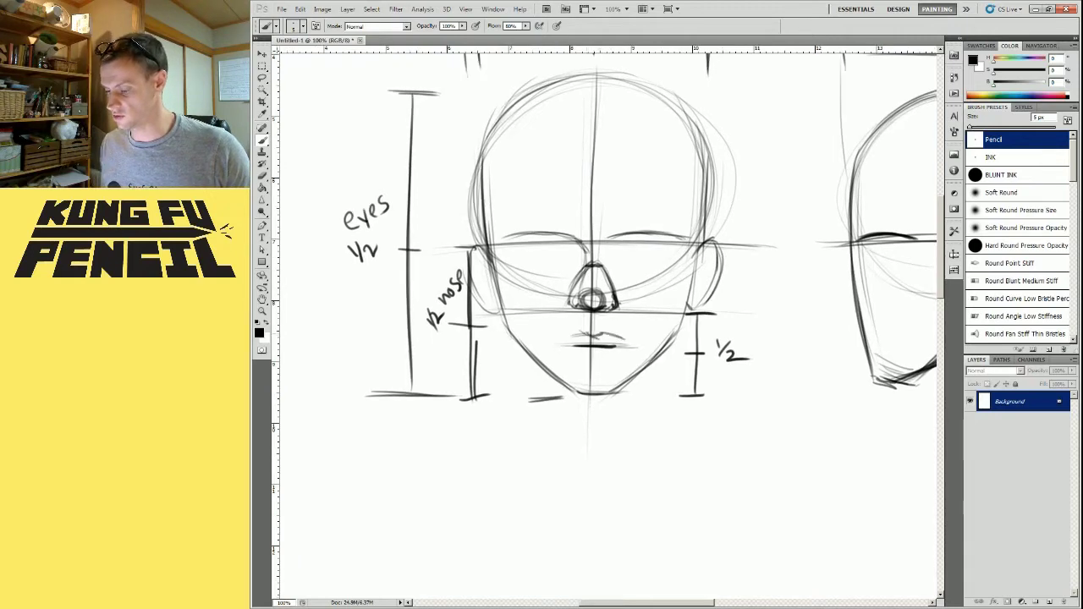
mouse_move(563, 343)
mouse_down()
mouse_move(626, 345)
mouse_move(609, 359)
mouse_up()
Draw the side head's inner hairline curve, nose and lip profile, and neck lines
drag(701, 167, 659, 286)
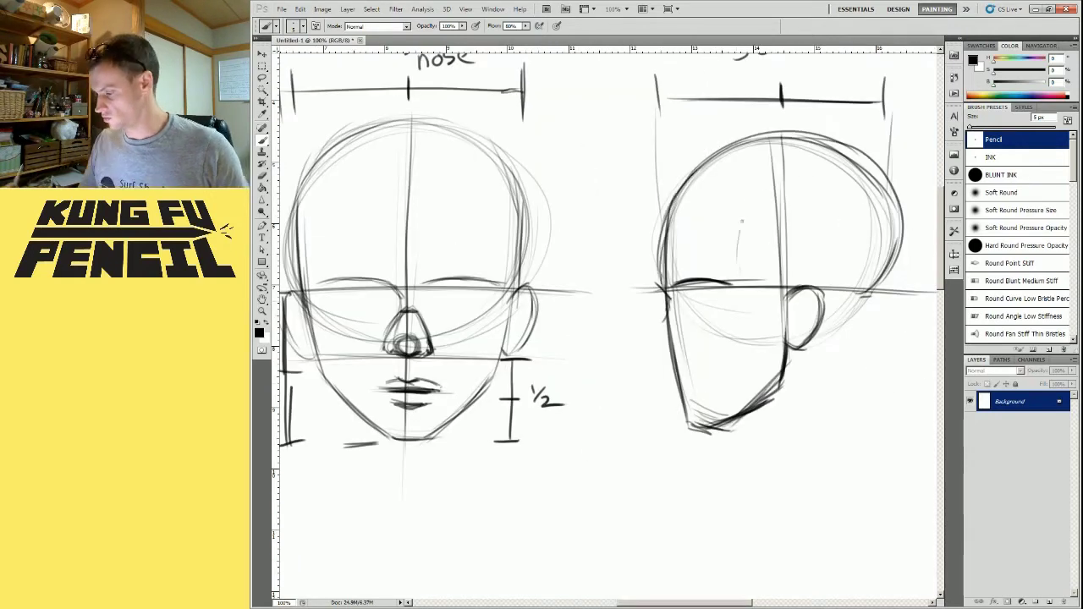
drag(742, 222, 863, 288)
drag(762, 338, 787, 255)
mouse_move(700, 229)
mouse_down()
mouse_move(680, 269)
mouse_move(718, 346)
mouse_up()
drag(804, 296, 662, 338)
drag(750, 257, 762, 354)
mouse_move(686, 315)
mouse_down()
mouse_move(686, 391)
mouse_move(666, 421)
mouse_up()
drag(752, 237, 767, 369)
Draw horizontal nose, mouth and chin guide lines across the side head and add inner detail to its ear
key(ctrl+minus)
mouse_move(485, 364)
mouse_down()
mouse_move(683, 329)
mouse_move(660, 360)
mouse_up()
drag(666, 319, 810, 319)
drag(686, 339, 780, 334)
drag(704, 370, 771, 369)
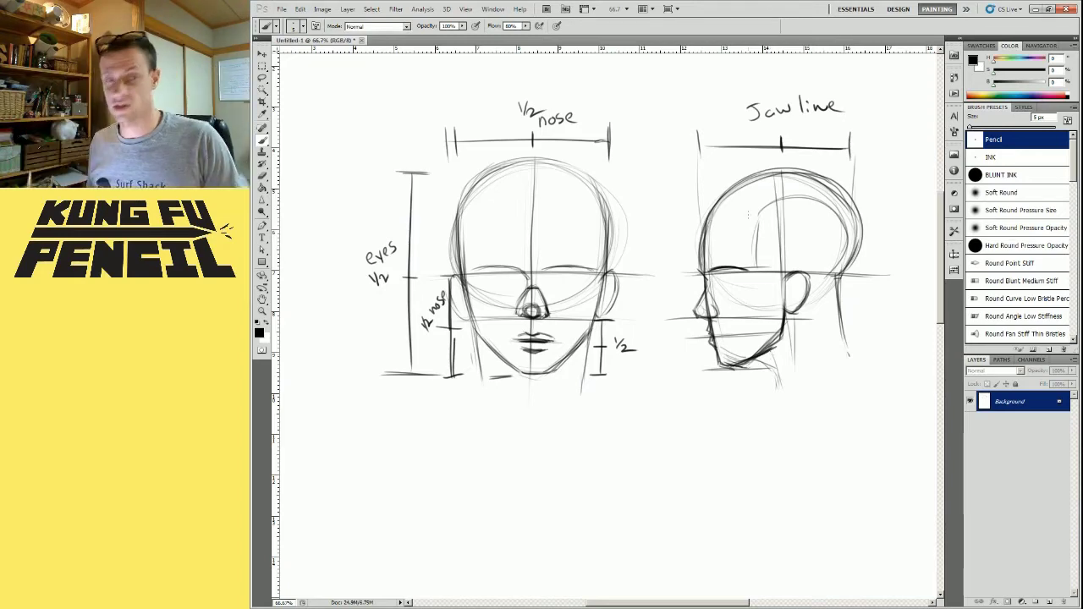
drag(799, 271, 809, 285)
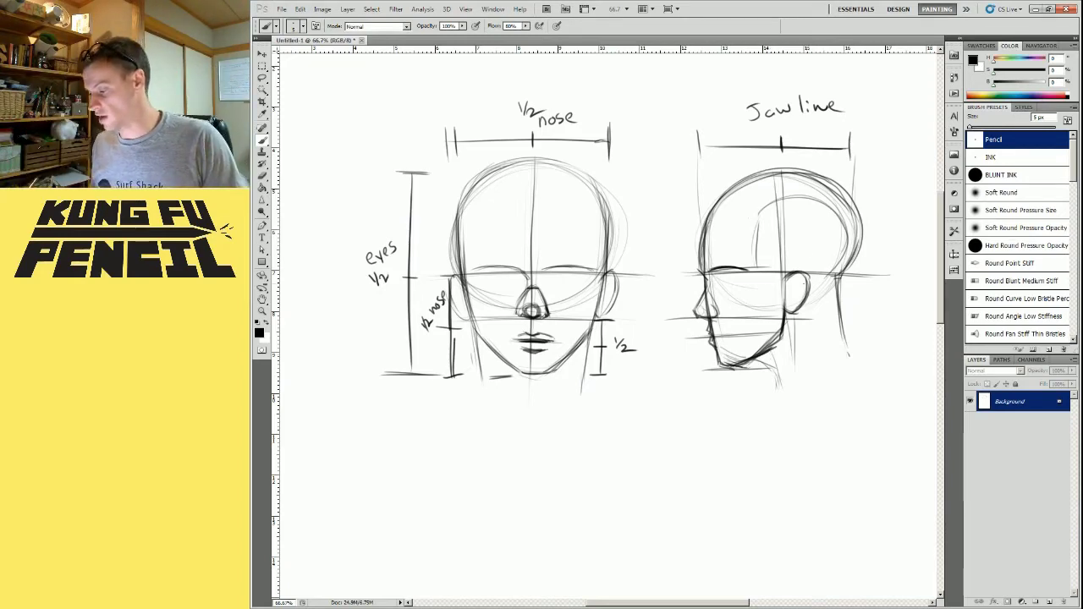
drag(799, 271, 806, 303)
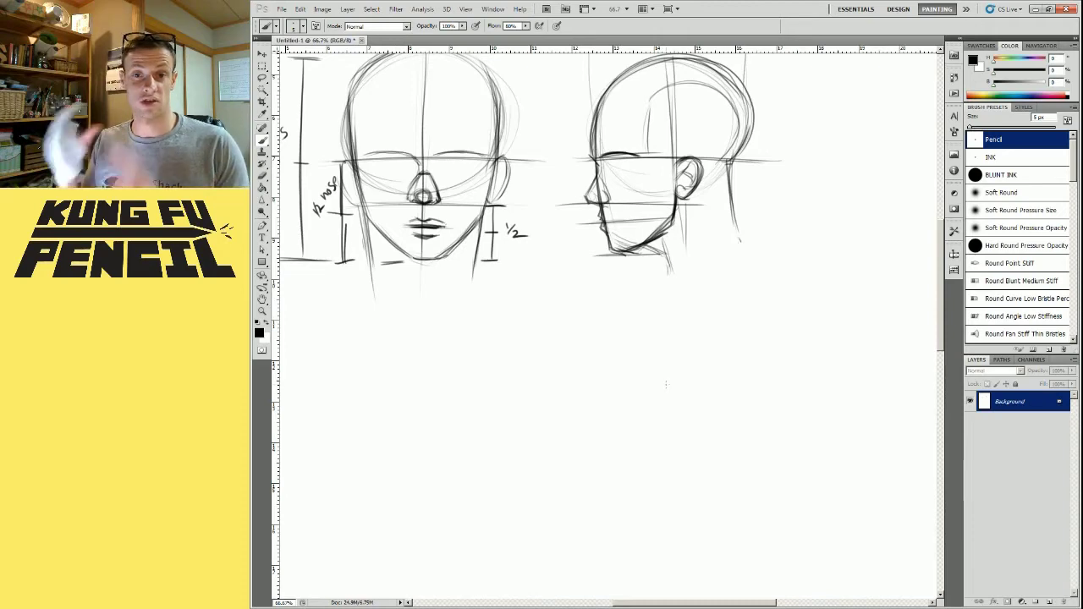
Sketch a new circle below the side head and add a short, curved jaw for a head tilted downward
drag(631, 287, 736, 308)
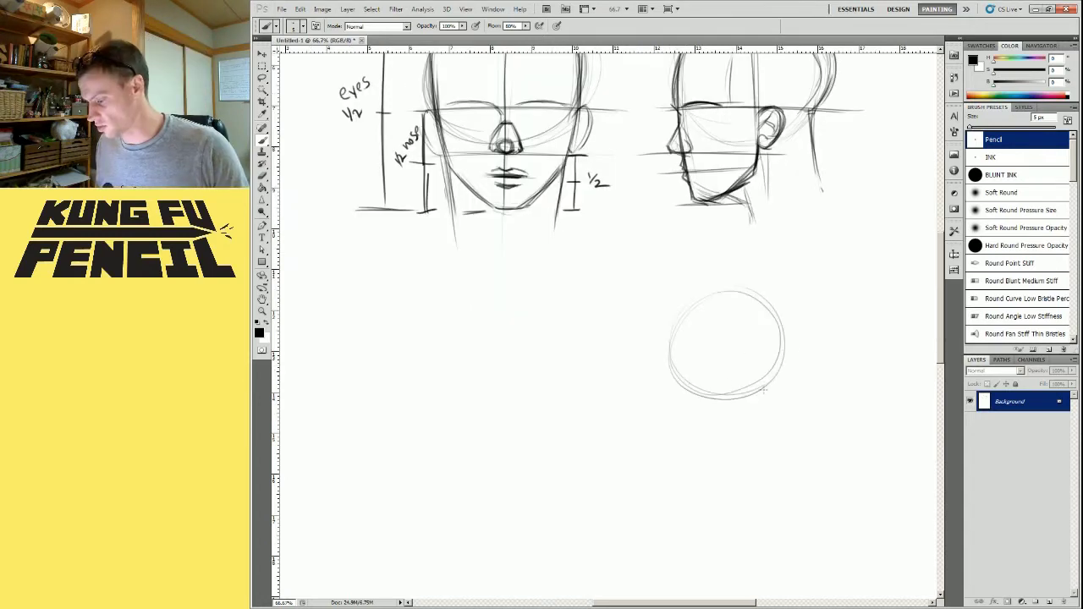
drag(764, 389, 677, 343)
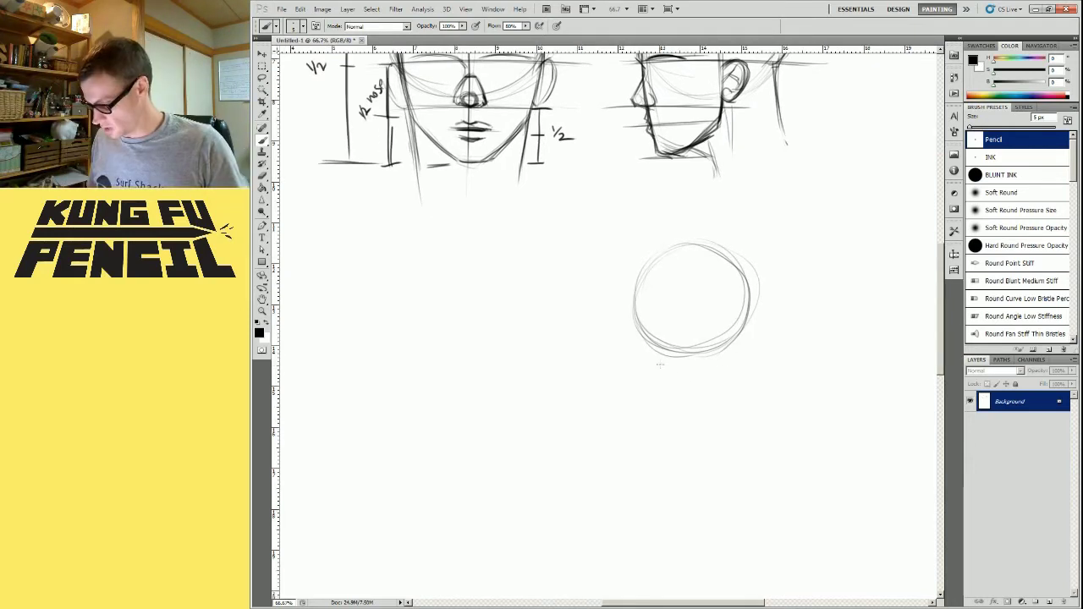
mouse_move(667, 368)
mouse_down()
mouse_move(688, 380)
mouse_move(714, 366)
mouse_move(694, 379)
mouse_move(725, 359)
mouse_move(707, 372)
mouse_up()
drag(635, 324, 666, 368)
drag(746, 292, 726, 369)
mouse_move(715, 371)
mouse_down()
mouse_move(699, 381)
mouse_move(730, 360)
mouse_up()
drag(742, 317, 736, 335)
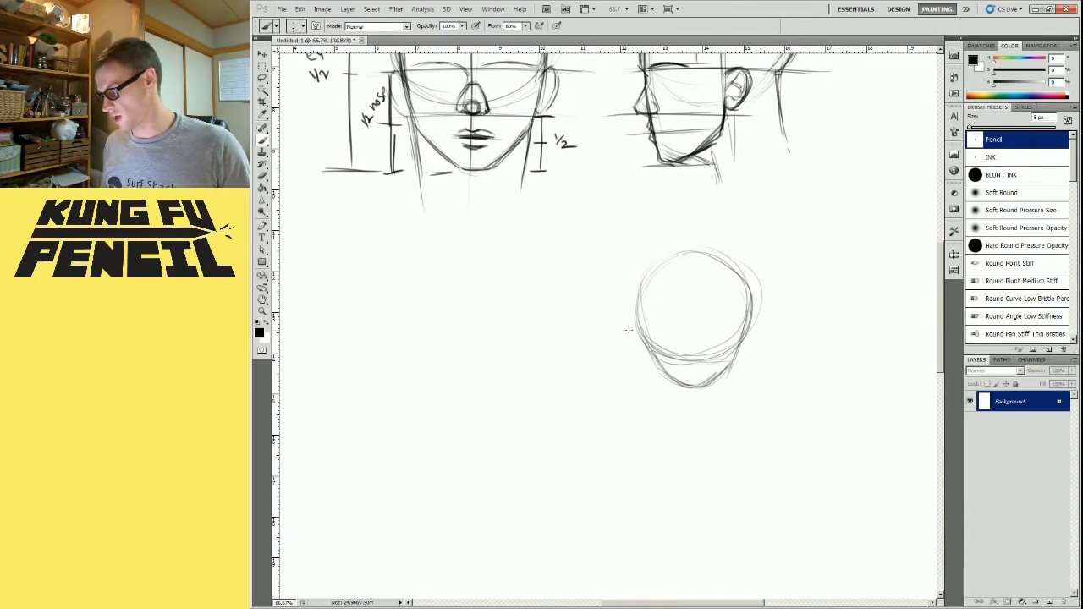
Add a low brow guide line and nose and mouth marks to the tilted head, and darken its jaw towards the chin
mouse_move(660, 353)
mouse_down()
mouse_move(731, 354)
mouse_move(744, 337)
mouse_move(741, 345)
mouse_up()
mouse_move(677, 371)
mouse_down()
mouse_move(712, 374)
mouse_move(684, 376)
mouse_up()
drag(696, 365, 707, 383)
mouse_move(685, 382)
mouse_down()
mouse_move(708, 383)
mouse_move(705, 395)
mouse_up()
ctrl+click(719, 373)
scroll(718, 373, up, 1)
drag(765, 322, 710, 393)
drag(619, 318, 684, 392)
Draw angry slanted brows, eyes and nose bridge low on the tilted head
drag(650, 329, 690, 349)
drag(709, 348, 751, 327)
ctrl+click(727, 366)
mouse_move(652, 344)
mouse_down()
mouse_move(675, 360)
mouse_move(723, 359)
mouse_move(762, 332)
mouse_up()
mouse_move(694, 347)
mouse_down()
mouse_move(760, 338)
mouse_move(755, 323)
mouse_up()
mouse_move(687, 337)
mouse_down()
mouse_move(765, 321)
mouse_move(756, 339)
mouse_move(699, 358)
mouse_up()
mouse_move(641, 333)
mouse_down()
mouse_move(618, 359)
mouse_move(594, 356)
mouse_move(653, 339)
mouse_up()
mouse_move(692, 339)
mouse_down()
mouse_move(745, 357)
mouse_move(727, 335)
mouse_move(745, 328)
mouse_move(702, 348)
mouse_up()
Add ears on both sides of the tilted head and short shoulder lines extending outward below them
drag(576, 334, 656, 341)
mouse_move(525, 318)
mouse_down()
mouse_move(475, 213)
mouse_move(534, 314)
mouse_up()
drag(795, 309, 846, 227)
drag(479, 284, 413, 326)
drag(843, 256, 918, 301)
drag(771, 398, 742, 423)
alt+click(743, 423)
Darken the tilted head's ears and jaw outline and finish its eyes, nose and mouth
drag(615, 353, 604, 313)
mouse_move(776, 313)
mouse_down()
mouse_move(771, 346)
mouse_move(777, 298)
mouse_move(677, 237)
mouse_up()
mouse_move(686, 396)
mouse_down()
mouse_move(689, 422)
mouse_move(701, 397)
mouse_up()
drag(701, 347, 693, 398)
mouse_move(684, 378)
mouse_down()
mouse_move(703, 403)
mouse_move(742, 396)
mouse_up()
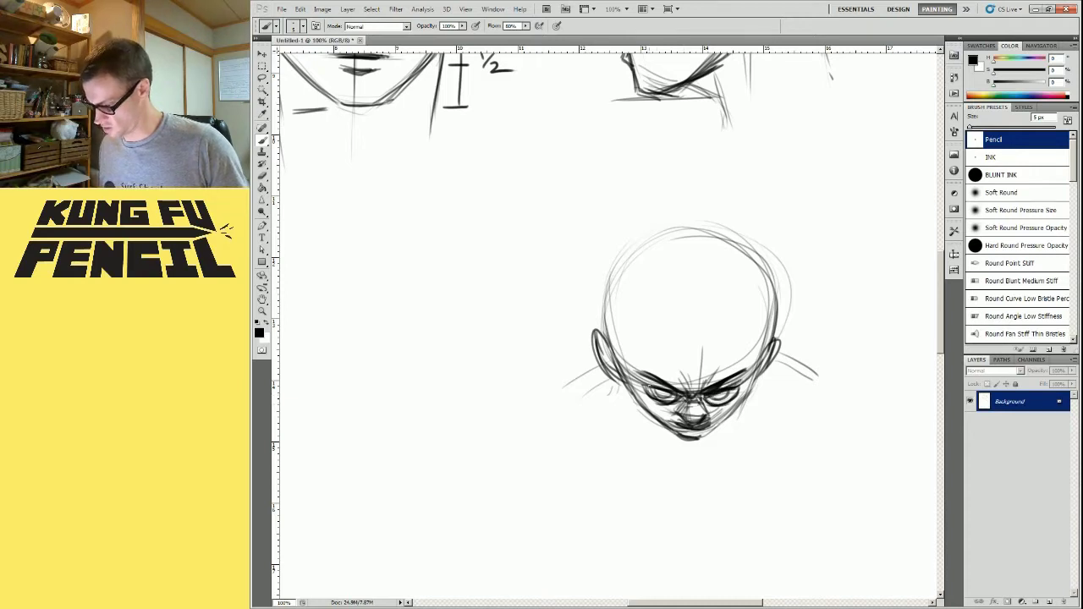
drag(647, 386, 663, 403)
drag(755, 374, 692, 440)
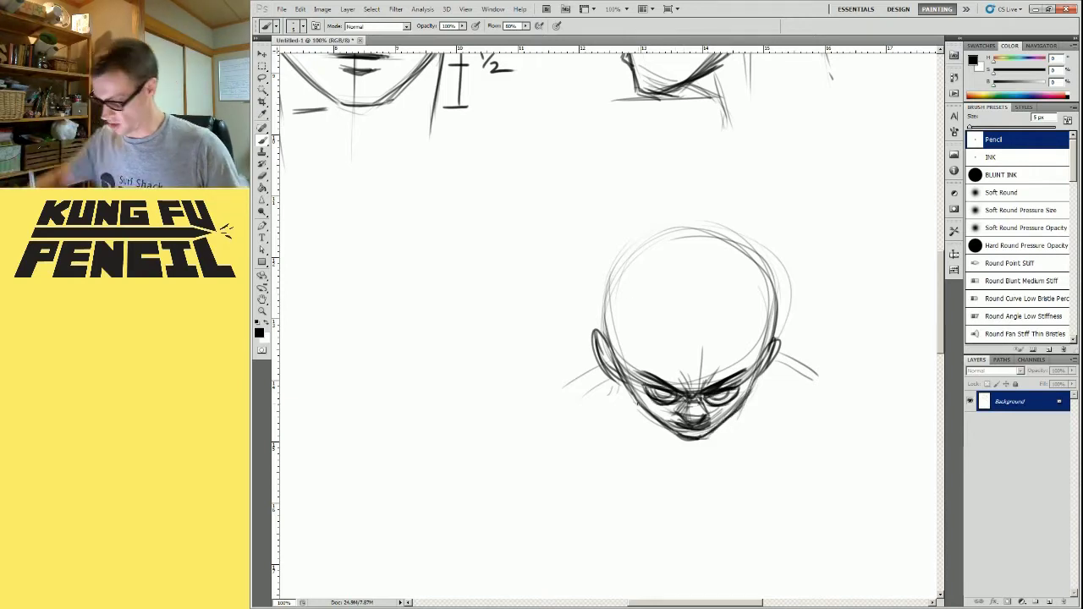
Reinforce the skull outline of the downward-tilted angry head with curved pencil strokes
mouse_move(635, 398)
mouse_down()
mouse_move(678, 436)
mouse_move(628, 388)
mouse_move(603, 315)
mouse_up()
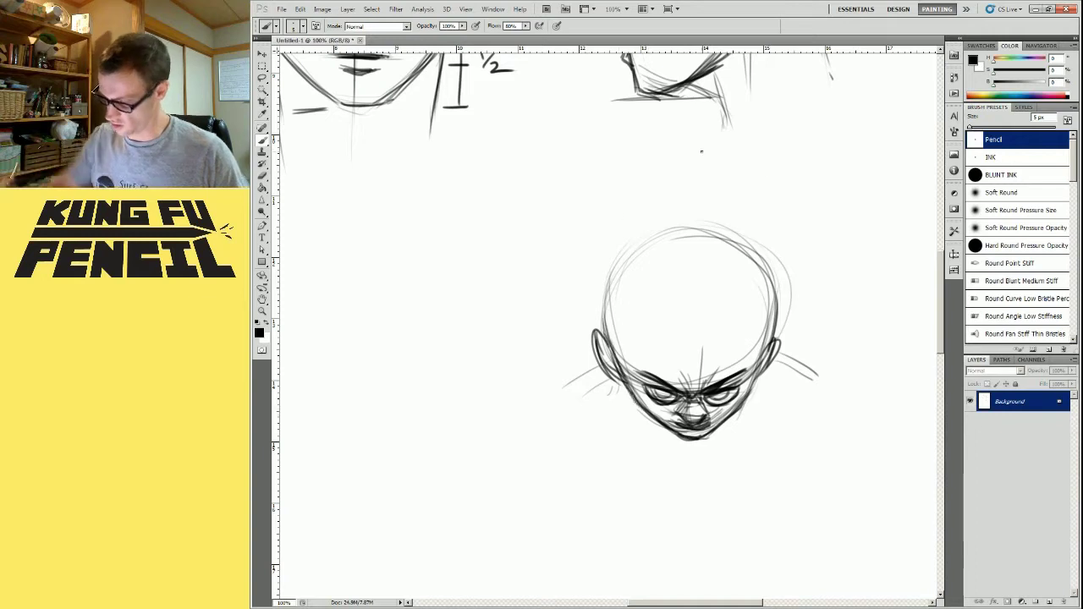
drag(674, 229, 774, 340)
mouse_move(615, 333)
mouse_down()
mouse_move(610, 275)
mouse_move(715, 236)
mouse_up()
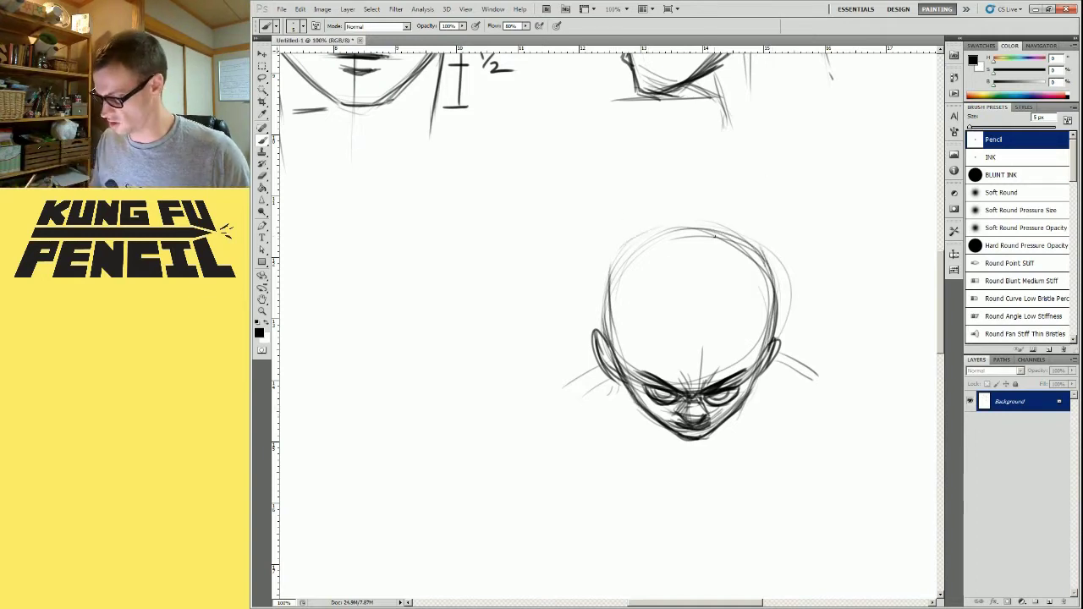
Sketch an upward-tilted head beside the angry one, with a circular skull, arched chin line, centre line and neck lines
mouse_move(555, 421)
mouse_down()
mouse_move(720, 411)
mouse_move(706, 423)
mouse_up()
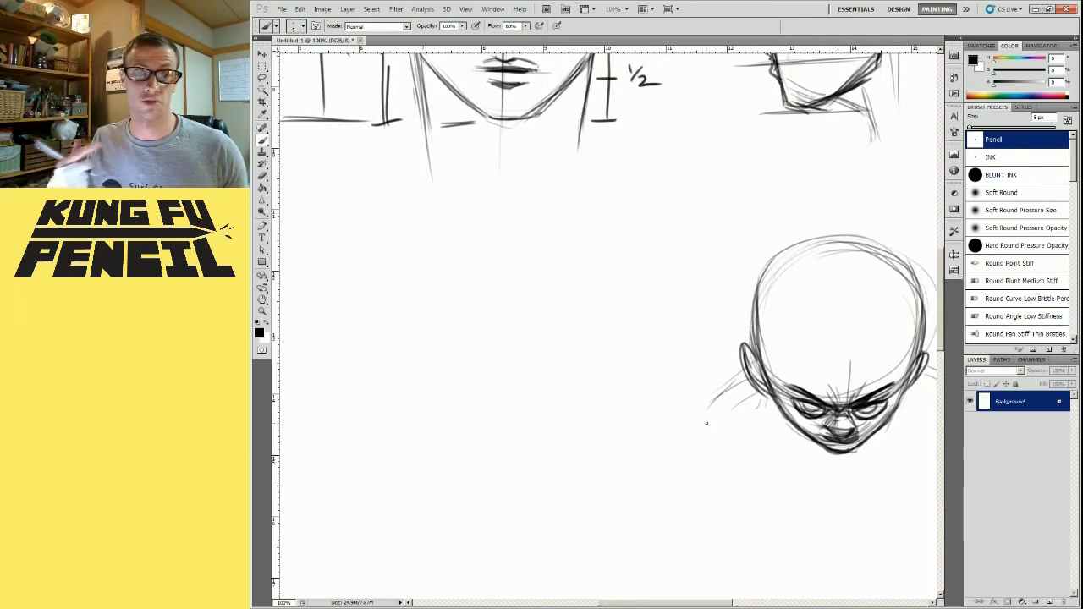
mouse_move(544, 323)
mouse_down()
mouse_move(508, 343)
mouse_move(584, 356)
mouse_move(508, 237)
mouse_move(612, 309)
mouse_up()
mouse_move(493, 323)
mouse_down()
mouse_move(529, 279)
mouse_move(577, 330)
mouse_move(556, 290)
mouse_move(560, 316)
mouse_up()
mouse_move(508, 343)
mouse_down()
mouse_move(518, 292)
mouse_move(564, 300)
mouse_move(491, 325)
mouse_move(489, 340)
mouse_move(486, 279)
mouse_move(489, 339)
mouse_move(512, 385)
mouse_move(608, 322)
mouse_move(508, 416)
mouse_up()
drag(633, 391, 636, 391)
mouse_move(554, 292)
mouse_down()
mouse_move(613, 315)
mouse_move(493, 339)
mouse_up()
drag(480, 300, 488, 343)
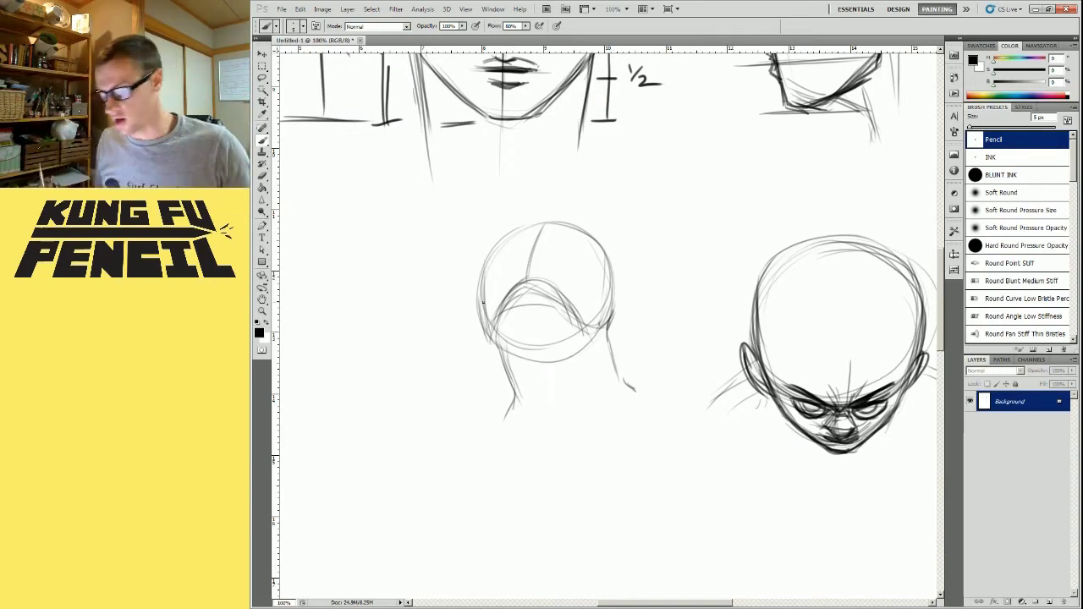
Draw the nose seen from below near the top of the upturned head and darken the head's outer contour
mouse_move(484, 288)
mouse_down()
mouse_move(610, 289)
mouse_move(540, 230)
mouse_move(613, 297)
mouse_up()
mouse_move(550, 233)
mouse_down()
mouse_move(609, 279)
mouse_move(494, 259)
mouse_move(505, 242)
mouse_move(494, 259)
mouse_up()
mouse_move(555, 231)
mouse_down()
mouse_move(599, 260)
mouse_move(522, 254)
mouse_up()
drag(540, 234, 553, 254)
mouse_move(521, 255)
mouse_down()
mouse_move(557, 256)
mouse_move(544, 240)
mouse_up()
drag(559, 242, 588, 254)
mouse_move(513, 263)
mouse_down()
mouse_move(560, 265)
mouse_move(601, 322)
mouse_up()
drag(584, 228, 620, 290)
Add an ear and extra neck muscle lines to the upturned head and strengthen its side contours
drag(590, 347, 584, 432)
drag(482, 264, 500, 346)
drag(613, 293, 608, 332)
drag(538, 225, 618, 288)
drag(495, 331, 509, 423)
drag(617, 379, 640, 402)
drag(611, 288, 596, 330)
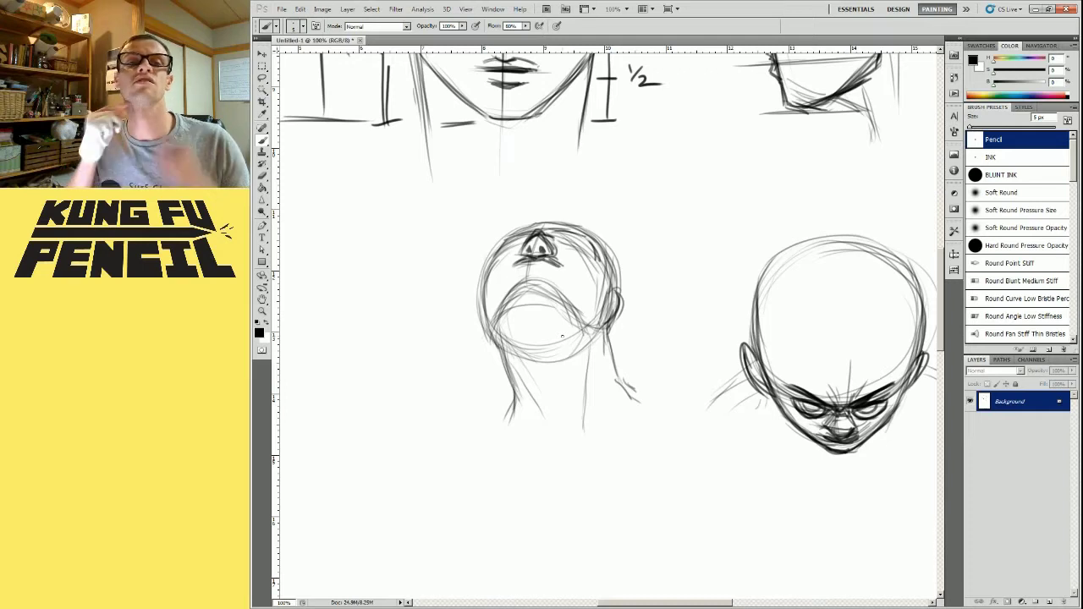
Draw curved mouth lines between the nose and chin of the upturned head
drag(562, 336, 500, 312)
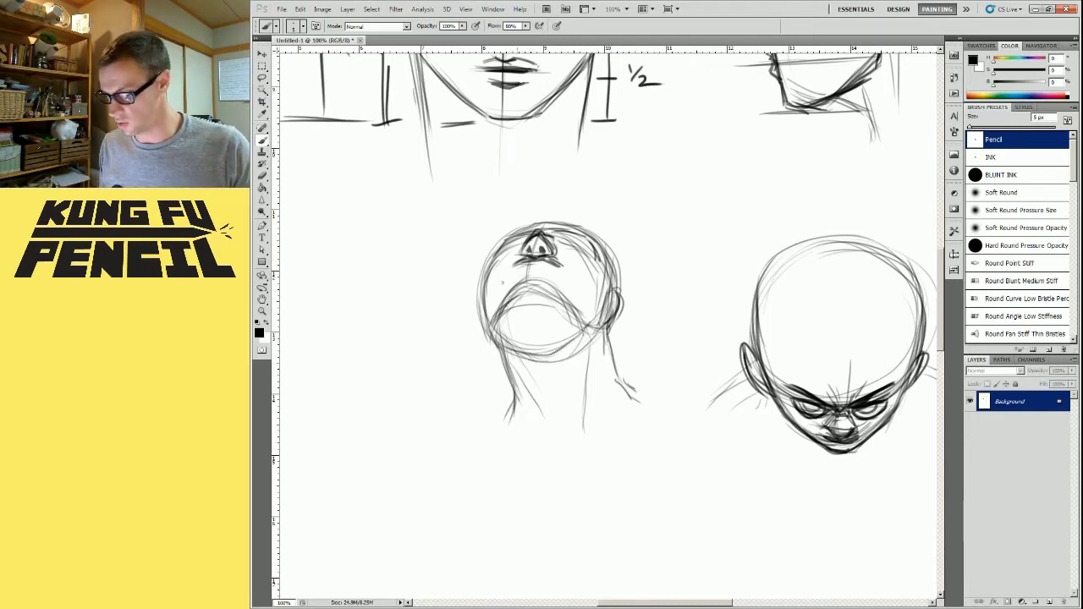
mouse_move(503, 293)
mouse_down()
mouse_move(551, 270)
mouse_move(563, 291)
mouse_move(548, 272)
mouse_up()
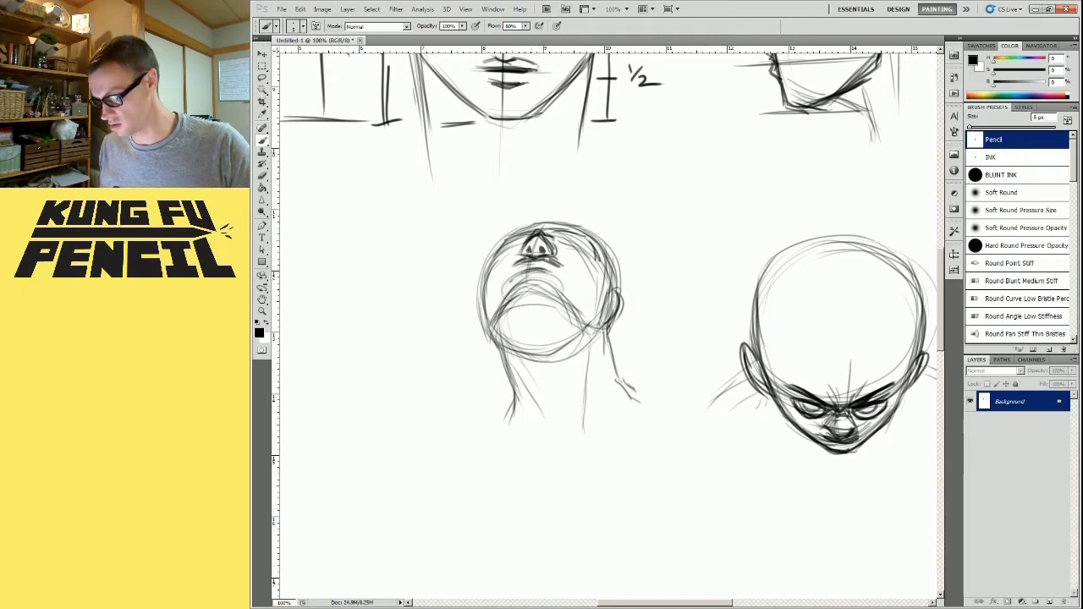
drag(515, 276, 541, 271)
Erase the overlapping chin arcs on the upturned head with a smaller eraser
key(e)
mouse_move(561, 314)
mouse_down()
mouse_move(521, 301)
mouse_move(510, 320)
mouse_move(530, 303)
mouse_up()
key(bracketleft)
key(bracketleft)
key(bracketleft)
key(bracketleft)
key(bracketleft)
key(bracketleft)
key(bracketleft)
key(bracketleft)
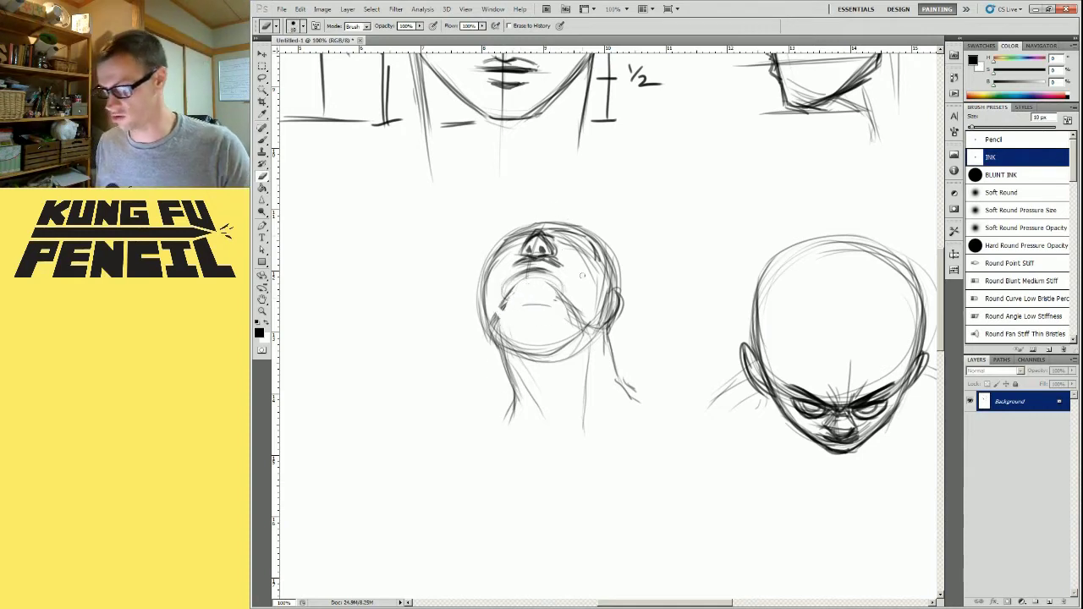
Redraw the upturned head's jaw, ear and throat lines in pencil and extend its neck into the shoulders
key(b)
mouse_move(492, 314)
mouse_down()
mouse_move(513, 352)
mouse_move(560, 392)
mouse_up()
drag(616, 293, 604, 332)
drag(503, 322, 593, 329)
key(e)
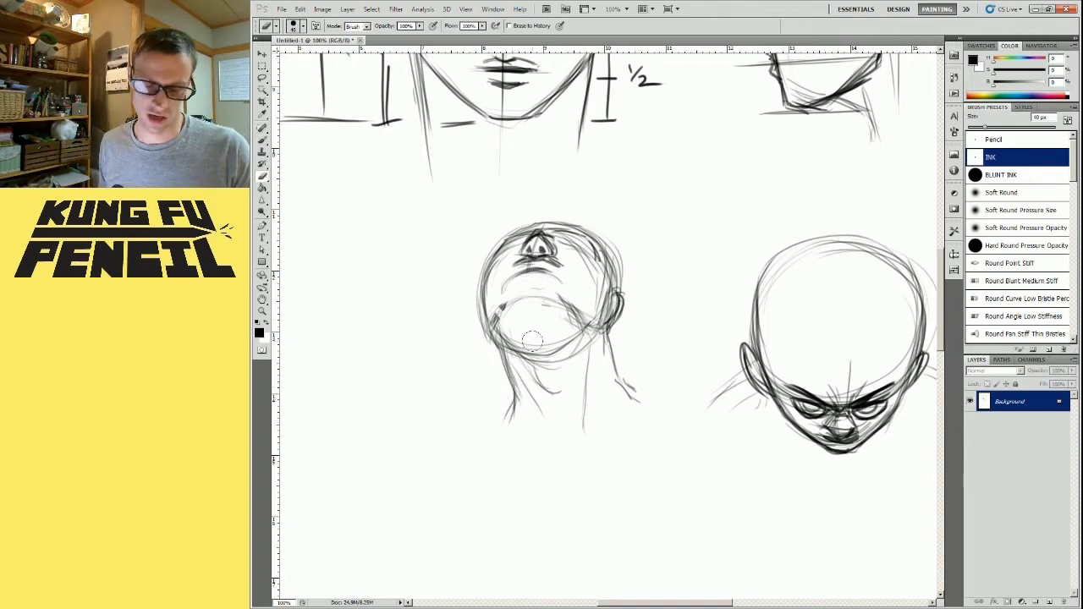
key(b)
drag(631, 388, 654, 413)
drag(611, 346, 615, 369)
drag(511, 417, 500, 429)
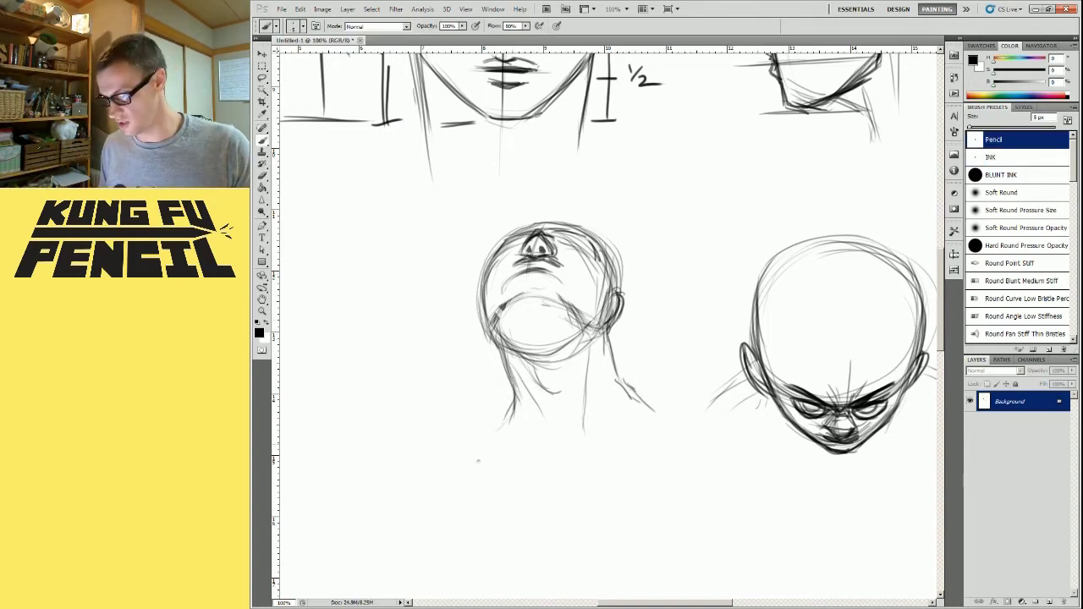
Sketch a three-quarter head below and beside the side view, with a round skull, tapered jaw and back neck line
drag(880, 338, 467, 446)
drag(653, 243, 635, 359)
drag(745, 333, 671, 238)
drag(672, 375, 697, 367)
drag(709, 244, 609, 338)
drag(724, 256, 743, 339)
drag(757, 384, 784, 419)
drag(753, 353, 799, 430)
drag(607, 284, 665, 438)
drag(666, 439, 701, 430)
drag(735, 388, 704, 430)
drag(746, 322, 741, 367)
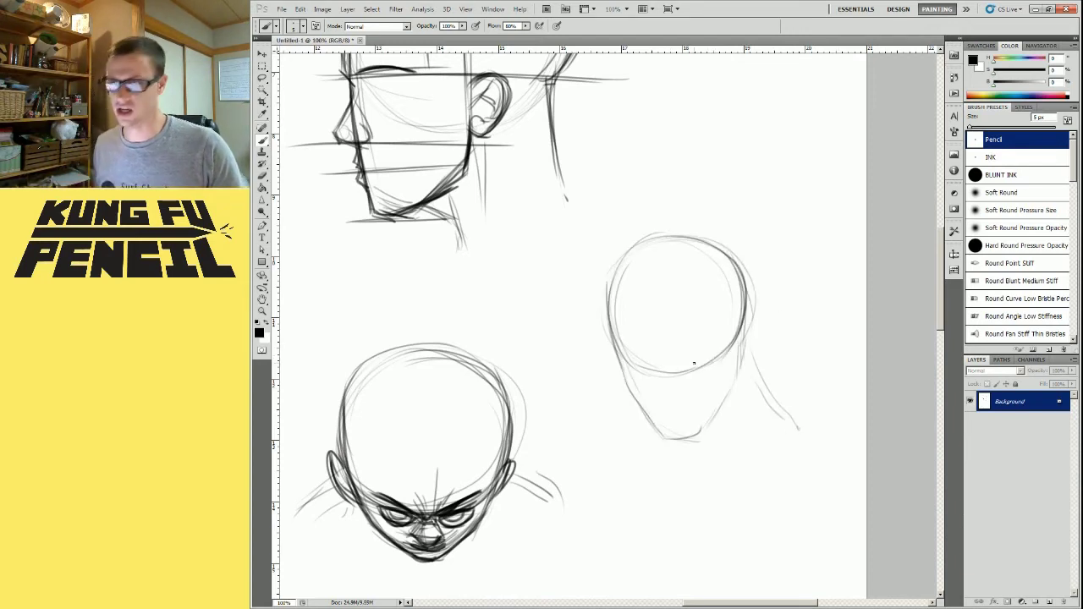
Add neck and shoulder lines, a vertical face centre line and both brows to the three-quarter head
drag(685, 442, 706, 462)
mouse_move(765, 391)
mouse_down()
mouse_move(834, 442)
mouse_move(751, 499)
mouse_up()
drag(831, 442, 865, 474)
drag(660, 236, 667, 423)
drag(669, 328, 725, 323)
drag(616, 328, 648, 332)
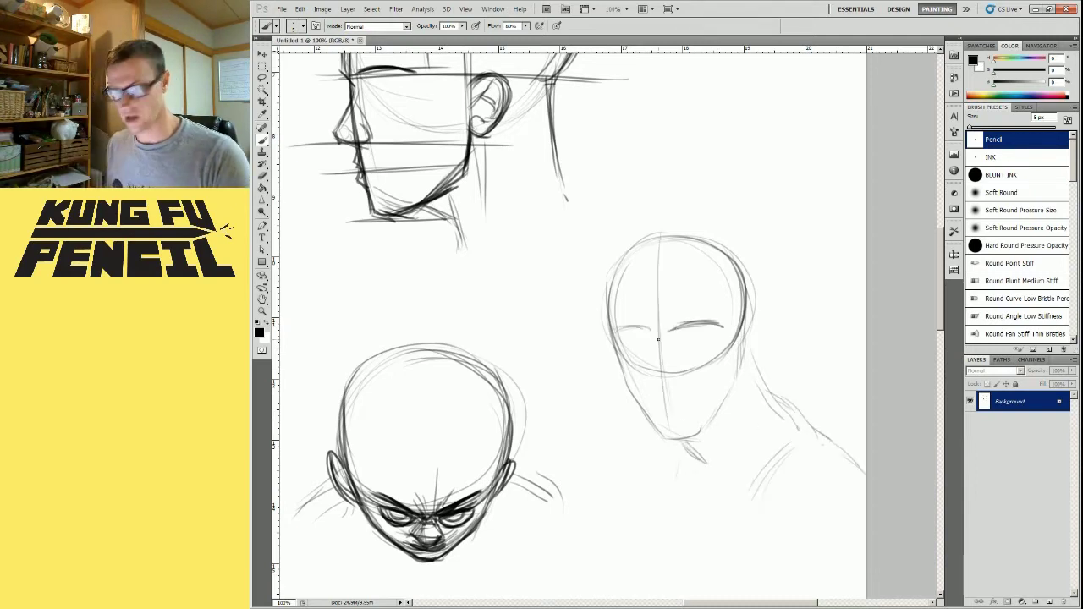
Draw the three-quarter head's nose, smiling mouth, ears with an earring and upper eyelid, and darken its skull and brows
mouse_move(615, 351)
mouse_down()
mouse_move(610, 287)
mouse_move(669, 235)
mouse_up()
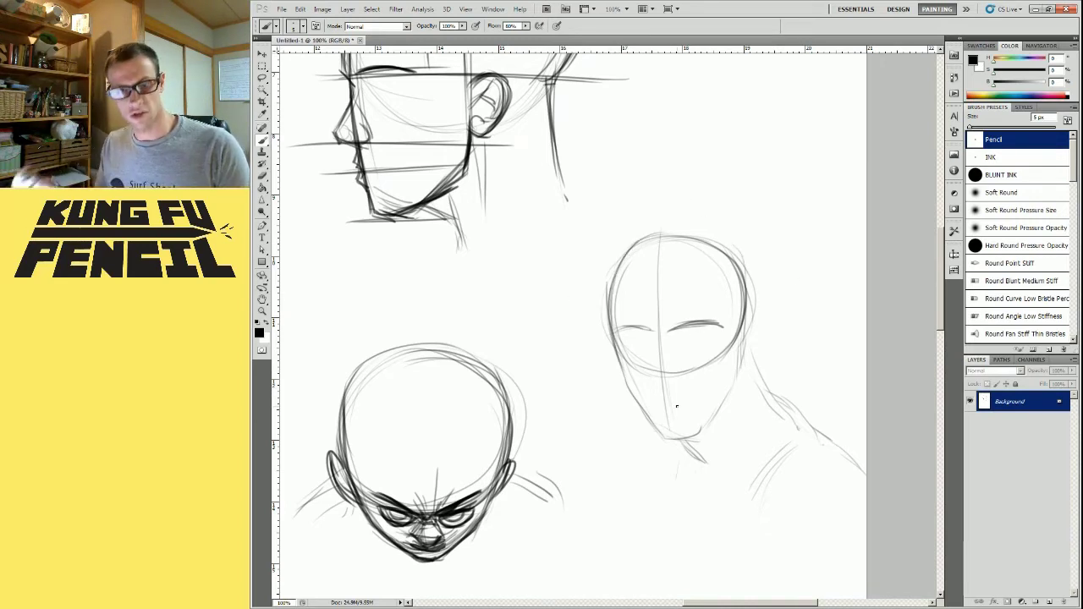
drag(671, 327, 721, 324)
drag(616, 329, 651, 330)
drag(654, 340, 662, 386)
drag(673, 359, 699, 396)
drag(659, 415, 693, 409)
drag(746, 330, 745, 375)
drag(679, 342, 704, 342)
drag(611, 338, 619, 364)
drag(677, 326, 729, 322)
drag(611, 325, 632, 249)
drag(633, 248, 733, 244)
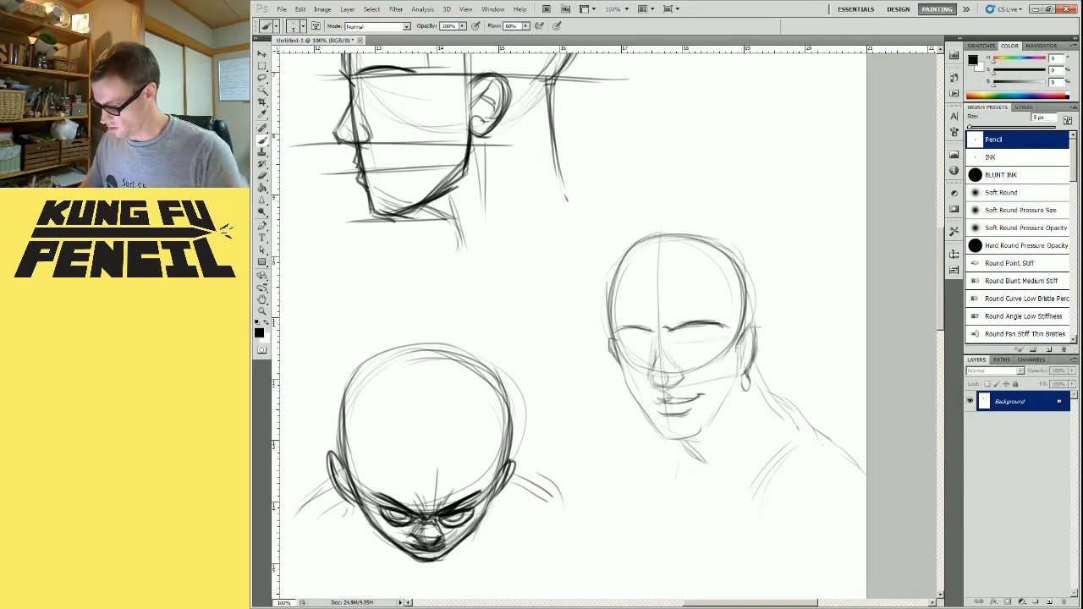
Add two oval forehead highlights and draw both eyes on the three-quarter head
drag(677, 255, 709, 253)
drag(640, 254, 655, 251)
mouse_move(678, 341)
mouse_down()
mouse_move(721, 336)
mouse_move(718, 352)
mouse_up()
mouse_move(625, 342)
mouse_down()
mouse_move(654, 342)
mouse_move(652, 355)
mouse_up()
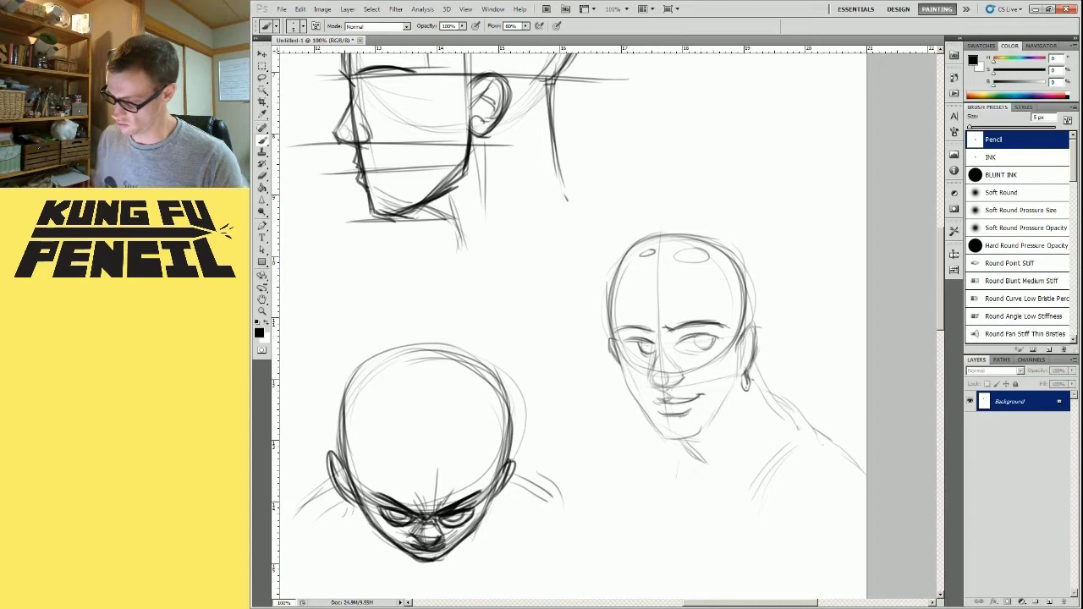
Darken the three-quarter head's nose, brow, jaw, back of the skull and ear
drag(660, 340, 654, 373)
drag(674, 329, 721, 323)
mouse_move(618, 345)
mouse_down()
mouse_move(634, 394)
mouse_move(665, 436)
mouse_up()
drag(737, 375, 698, 436)
mouse_move(662, 235)
mouse_down()
mouse_move(613, 305)
mouse_move(751, 325)
mouse_up()
drag(751, 329, 754, 367)
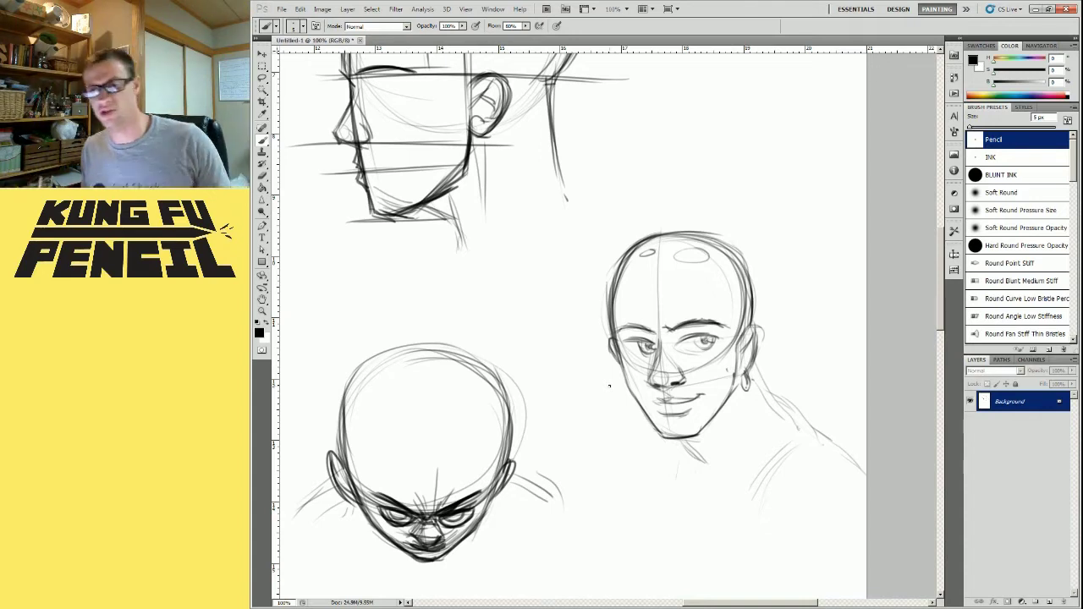
Outline the side plane of the three-quarter head from temple to jaw, hatch it diagonally and darken the neck line
drag(714, 249, 726, 328)
drag(752, 363, 806, 423)
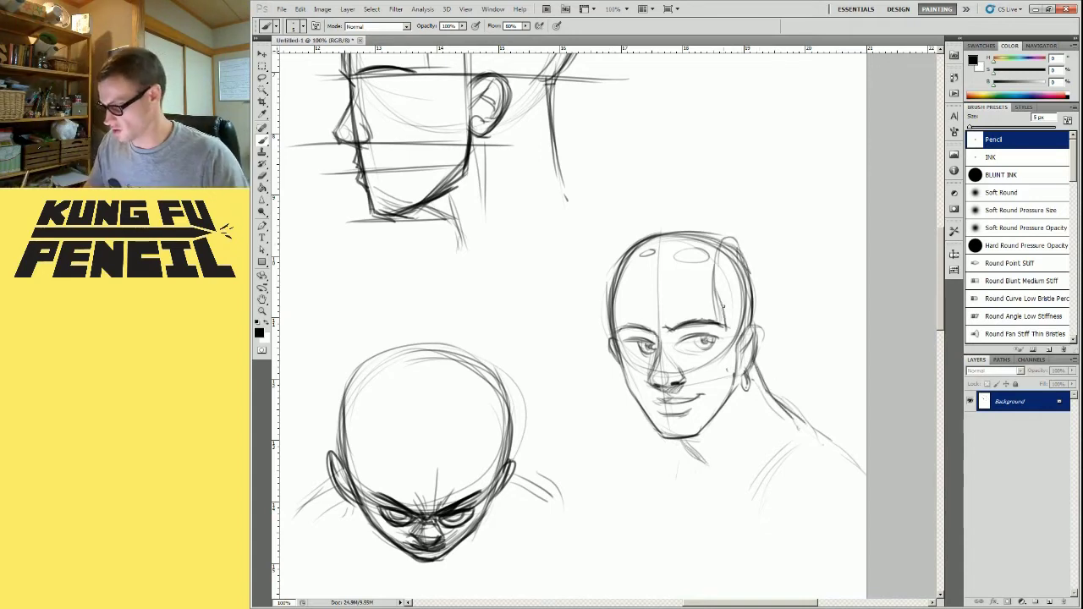
drag(722, 326, 704, 435)
drag(717, 281, 724, 345)
drag(733, 243, 721, 260)
mouse_move(739, 252)
mouse_down()
mouse_move(715, 280)
mouse_move(718, 297)
mouse_up()
drag(749, 281, 723, 315)
drag(750, 298, 728, 327)
drag(745, 334, 721, 398)
Outline the side plane on the side-view head from temple through cheekbone to jaw, and hatch it diagonally
drag(670, 334, 797, 529)
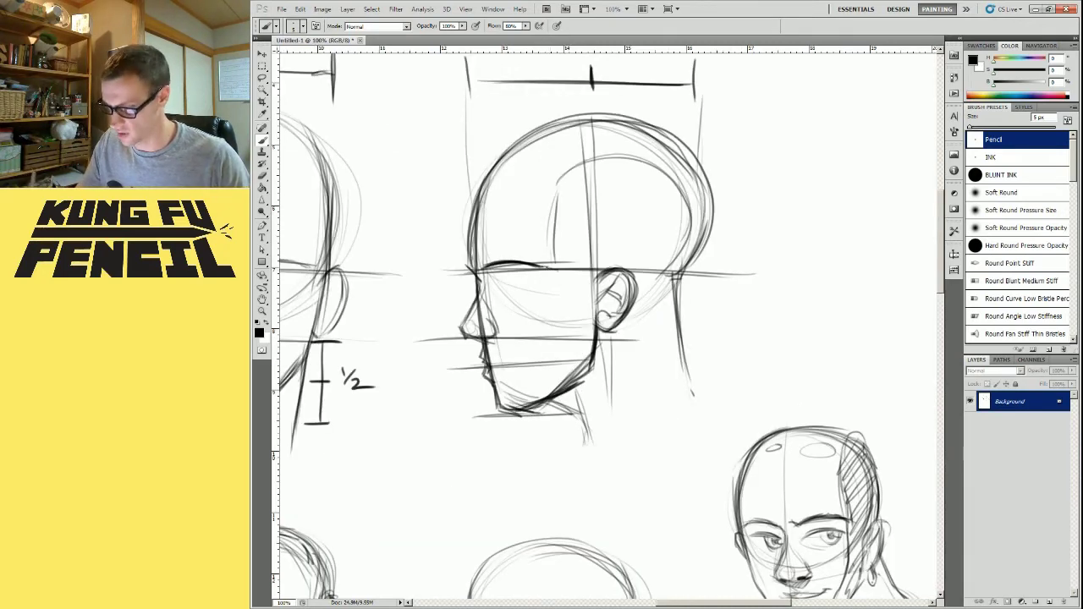
drag(550, 296, 544, 337)
mouse_move(537, 342)
mouse_down()
mouse_move(538, 391)
mouse_move(593, 358)
mouse_up()
drag(540, 373, 560, 313)
drag(549, 243, 546, 269)
drag(547, 254, 689, 279)
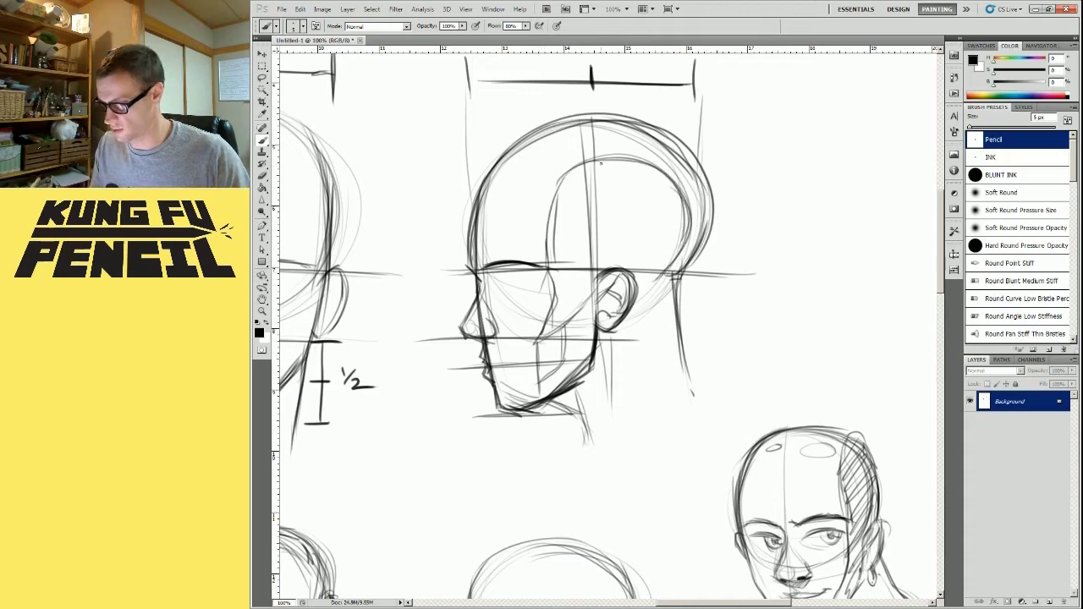
drag(641, 161, 543, 248)
drag(649, 173, 554, 260)
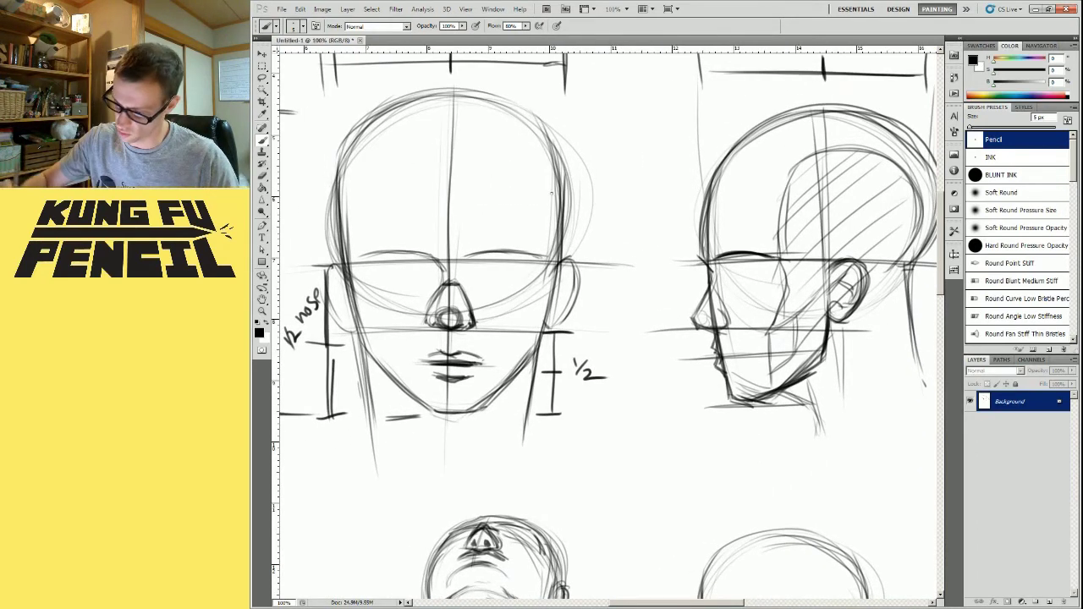
Mark the edge of the side plane along one temple of the front-view head
drag(551, 151, 546, 259)
drag(546, 181, 548, 250)
drag(557, 145, 550, 237)
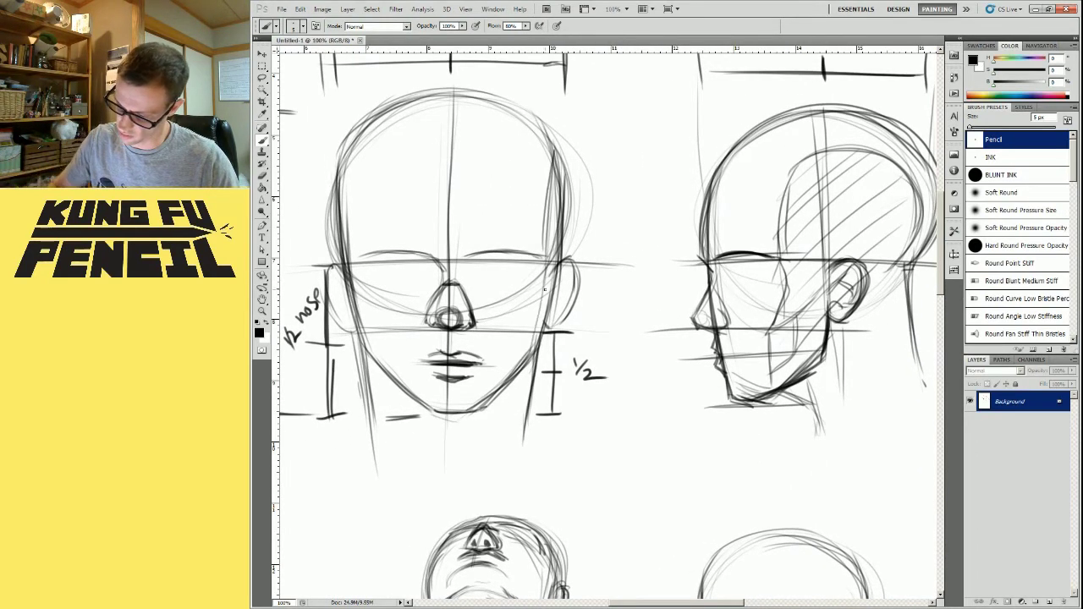
Sketch a head seen from behind at three-quarters near the page's left edge, with a round skull, brow guide and neck
key(ctrl+minus)
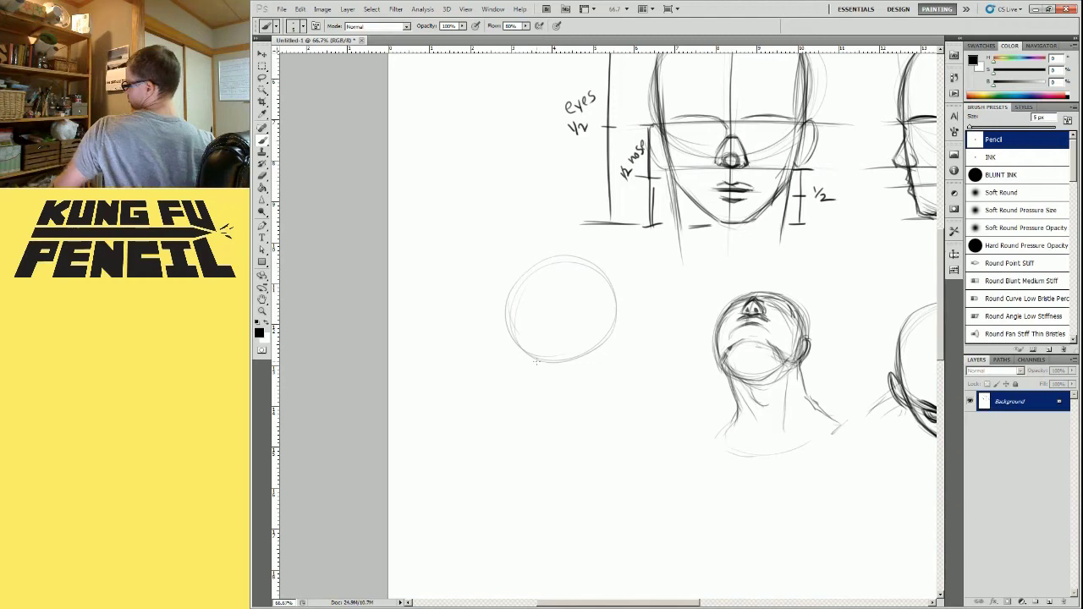
key(ctrl+plus)
drag(592, 269, 606, 376)
drag(623, 349, 643, 339)
drag(610, 304, 717, 297)
mouse_move(748, 316)
mouse_down()
mouse_move(766, 433)
mouse_move(829, 449)
mouse_up()
drag(643, 313, 627, 364)
Refine the rear three-quarter head with a cheek and jaw contour, an ear and a darker skull outline
drag(591, 305, 618, 417)
drag(728, 339, 664, 328)
mouse_move(541, 245)
mouse_down()
mouse_move(707, 309)
mouse_move(703, 402)
mouse_up()
drag(638, 330, 680, 312)
drag(561, 305, 572, 383)
drag(558, 406, 586, 393)
Sketch another tilted three-quarter head below the rear-view one, with an oval skull and a strong jaw and chin
drag(732, 481, 744, 291)
drag(643, 290, 635, 293)
drag(579, 373, 669, 472)
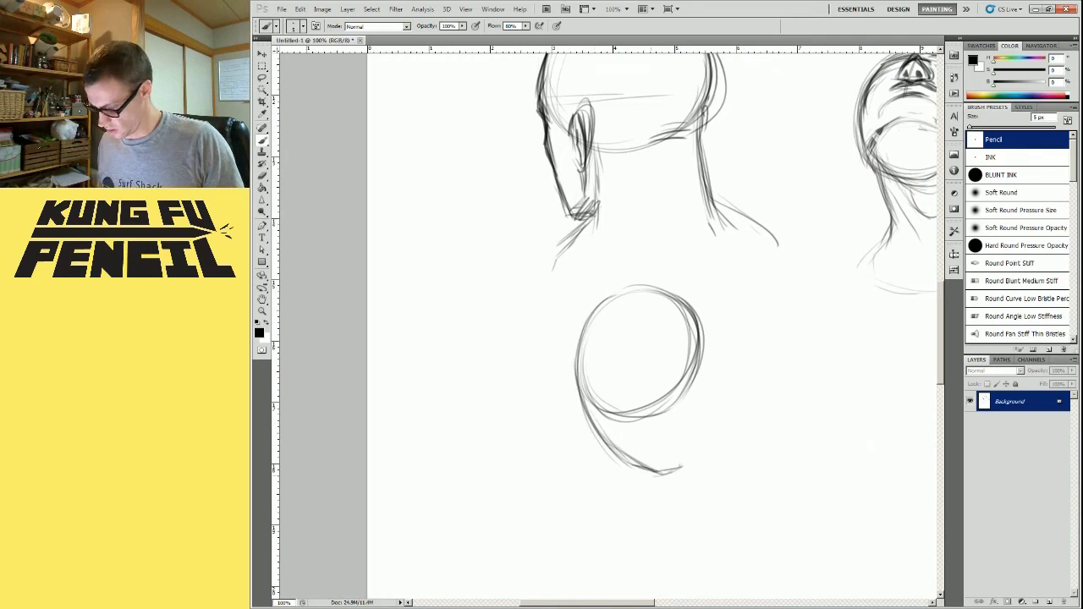
drag(698, 382, 687, 461)
drag(626, 293, 665, 290)
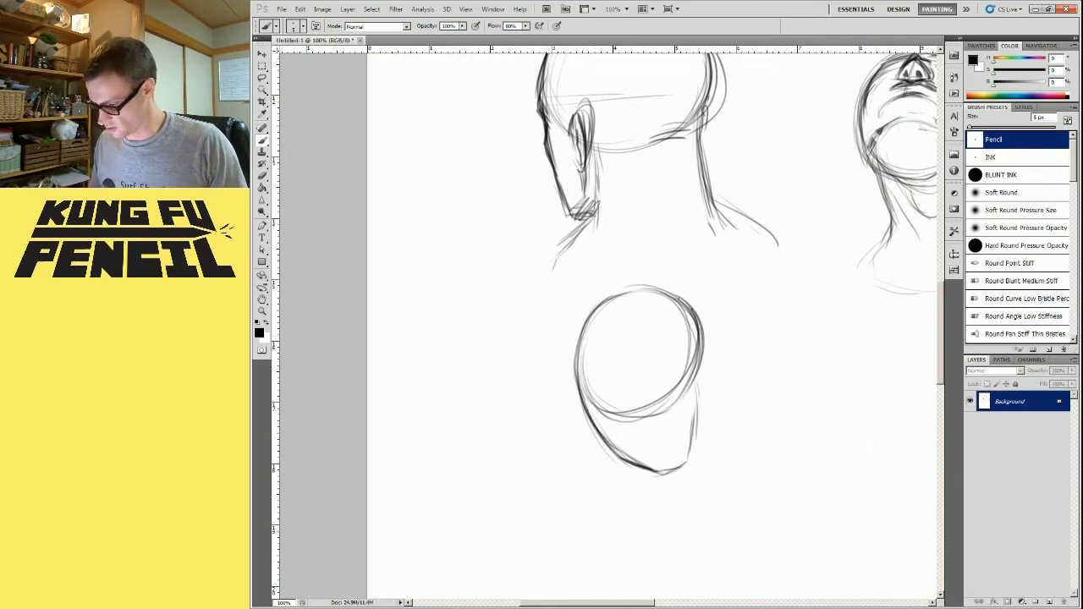
drag(701, 343, 666, 403)
drag(697, 413, 688, 464)
drag(590, 421, 634, 463)
drag(702, 342, 652, 415)
drag(626, 285, 701, 317)
Add a curved brow guide, slanted brow, nose and open snarling mouth to the new tilted head
mouse_move(523, 385)
mouse_down()
mouse_move(652, 390)
mouse_move(721, 370)
mouse_up()
drag(630, 388, 673, 366)
mouse_move(638, 443)
mouse_down()
mouse_move(677, 428)
mouse_move(680, 436)
mouse_up()
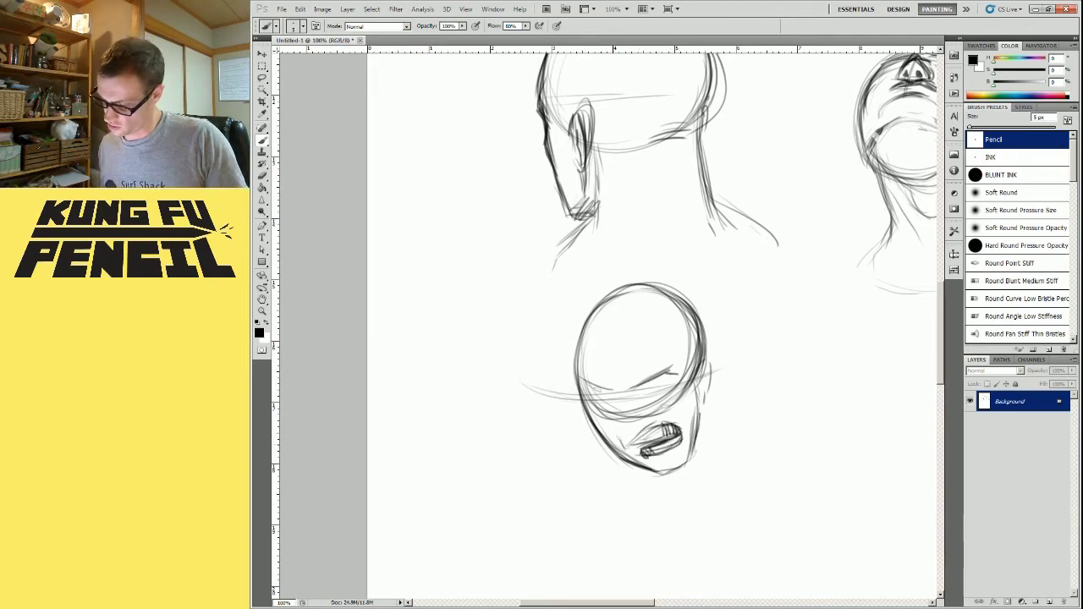
mouse_move(633, 454)
mouse_down()
mouse_move(656, 427)
mouse_move(623, 427)
mouse_up()
drag(647, 398, 626, 421)
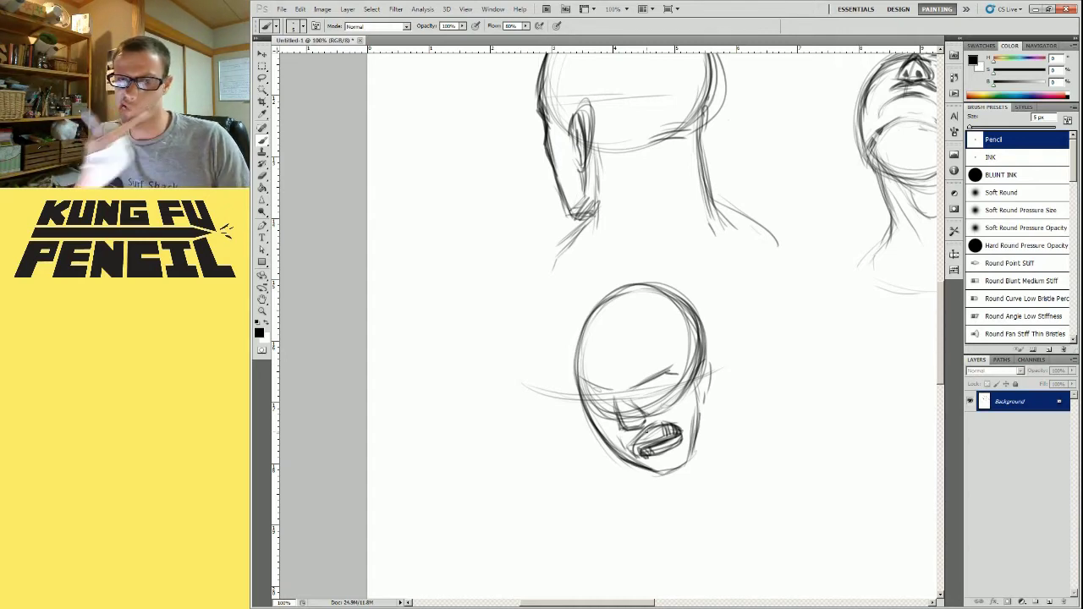
Darken the snarling head's cheek and jaw, widen the back of its skull and add a short neck line
drag(587, 408, 619, 444)
drag(584, 397, 615, 438)
drag(696, 388, 689, 462)
mouse_move(587, 382)
mouse_down()
mouse_move(614, 396)
mouse_move(673, 366)
mouse_up()
mouse_move(659, 288)
mouse_down()
mouse_move(705, 372)
mouse_move(753, 408)
mouse_up()
drag(680, 470, 713, 484)
Refine the snarling head's teeth and nose, and draw its narrowed eyes and heavy angry brows
scroll(660, 451, up, 1)
drag(611, 440, 677, 404)
drag(625, 378, 638, 397)
drag(571, 343, 586, 401)
drag(611, 356, 677, 334)
drag(518, 352, 576, 359)
Darken the snarling head's skull outline and draw the ear shapes beside its jaw
scroll(609, 356, down, 1)
scroll(567, 323, up, 1)
mouse_move(635, 154)
mouse_down()
mouse_move(797, 235)
mouse_move(794, 329)
mouse_up()
mouse_move(780, 386)
mouse_down()
mouse_move(827, 364)
mouse_move(804, 399)
mouse_move(853, 359)
mouse_up()
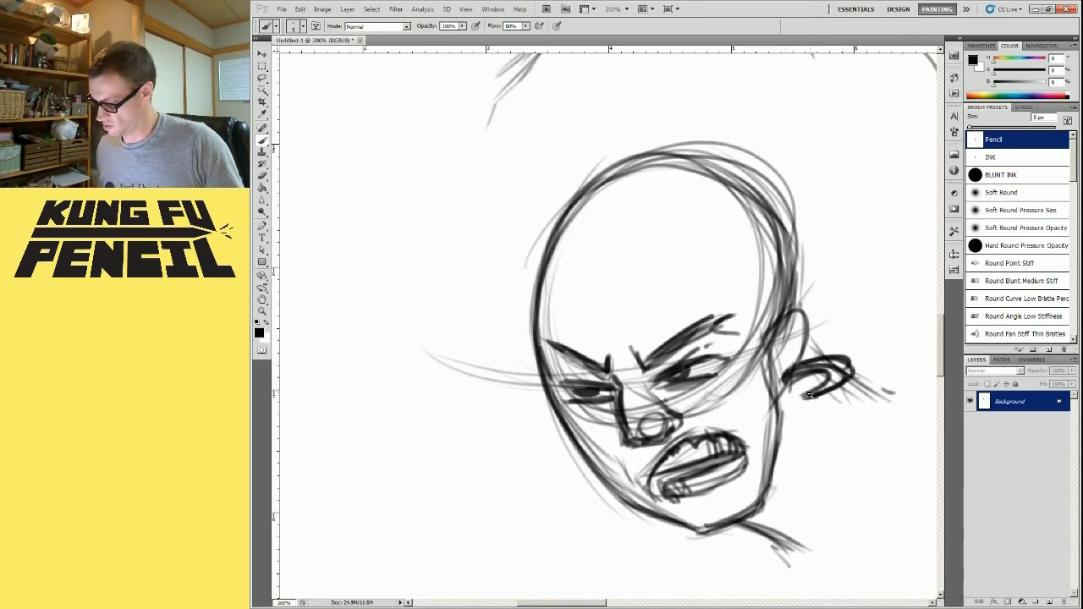
Add two oval shine highlights to the snarling head's forehead and reinforce its cheek contour
key(ctrl+minus)
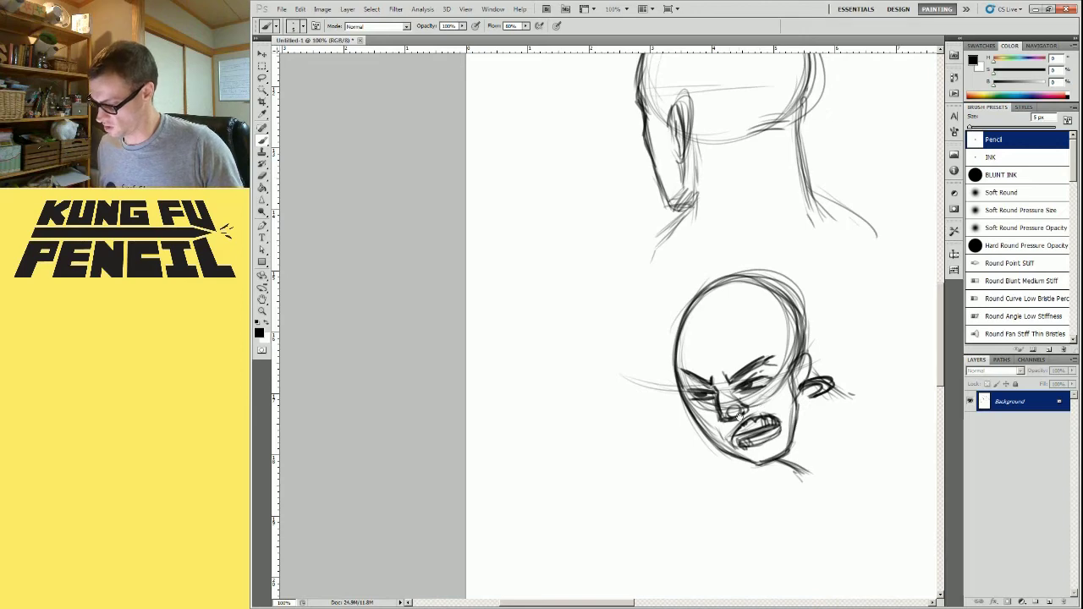
ctrl+click(764, 432)
drag(596, 339, 670, 434)
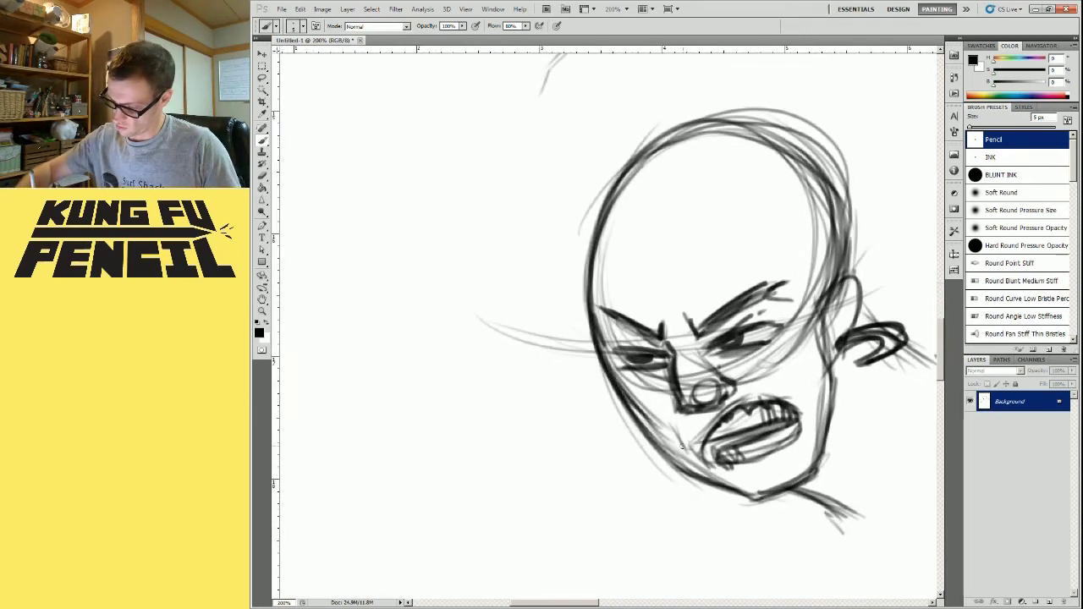
drag(835, 482, 627, 431)
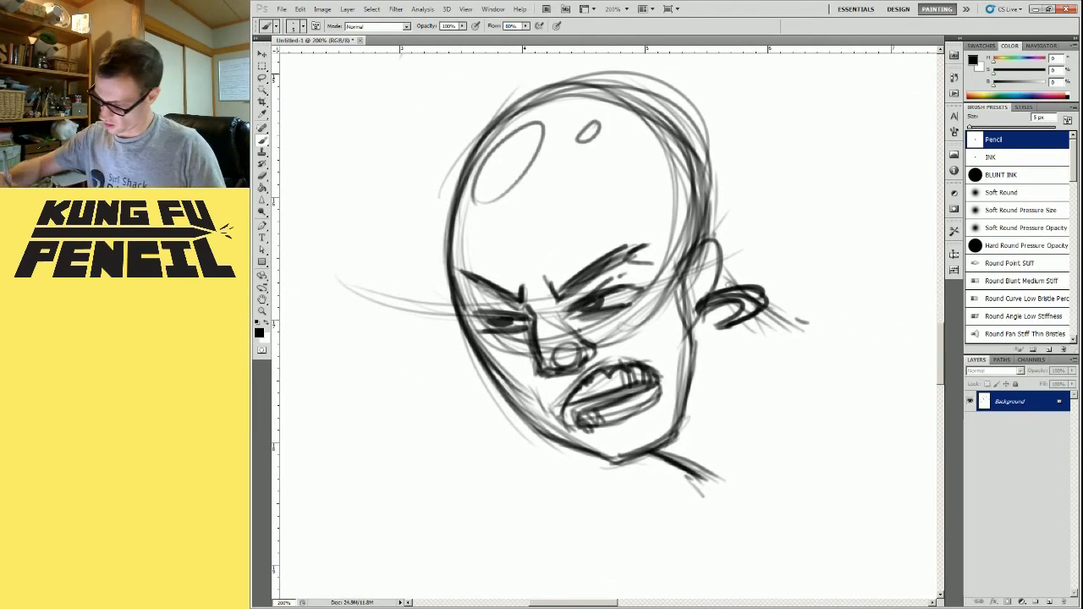
Darken the snarling head's ear and back skull contour, and draw its neck and shoulder lines
drag(710, 248, 704, 280)
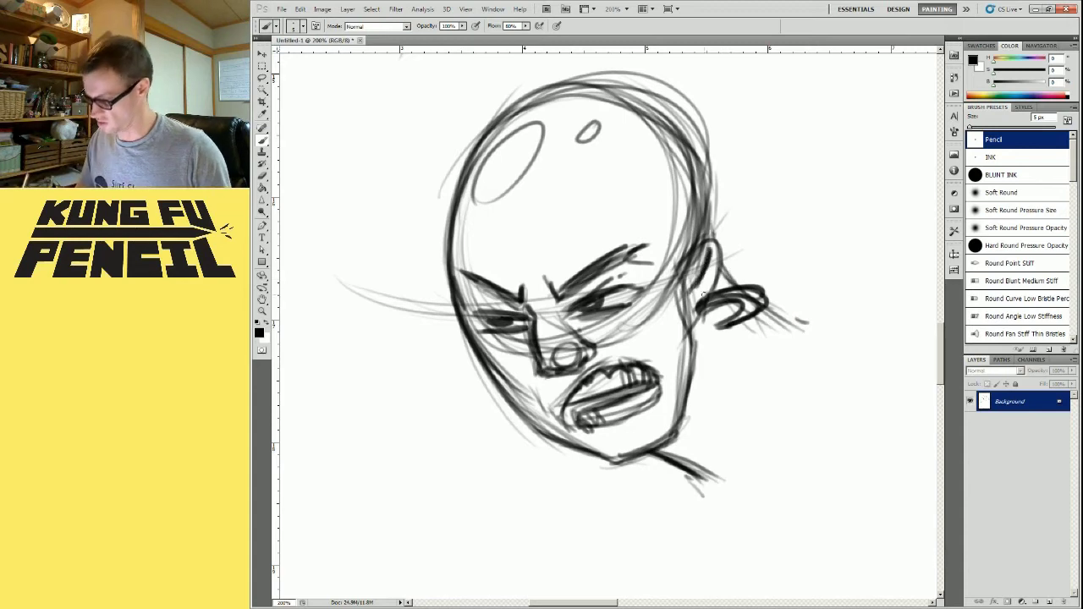
drag(709, 150, 713, 229)
drag(700, 137, 710, 184)
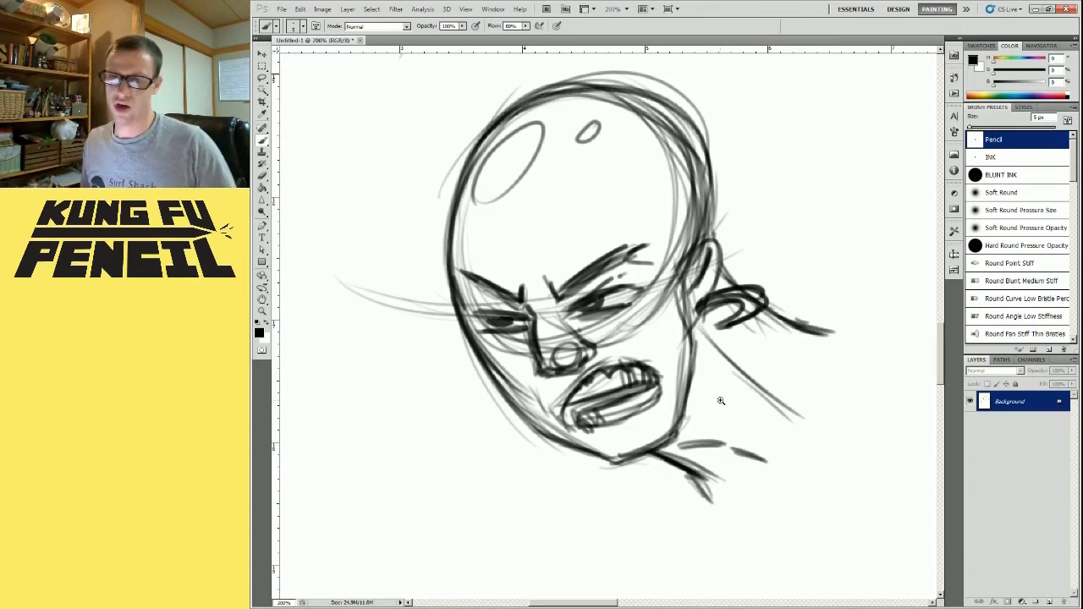
drag(729, 354, 754, 380)
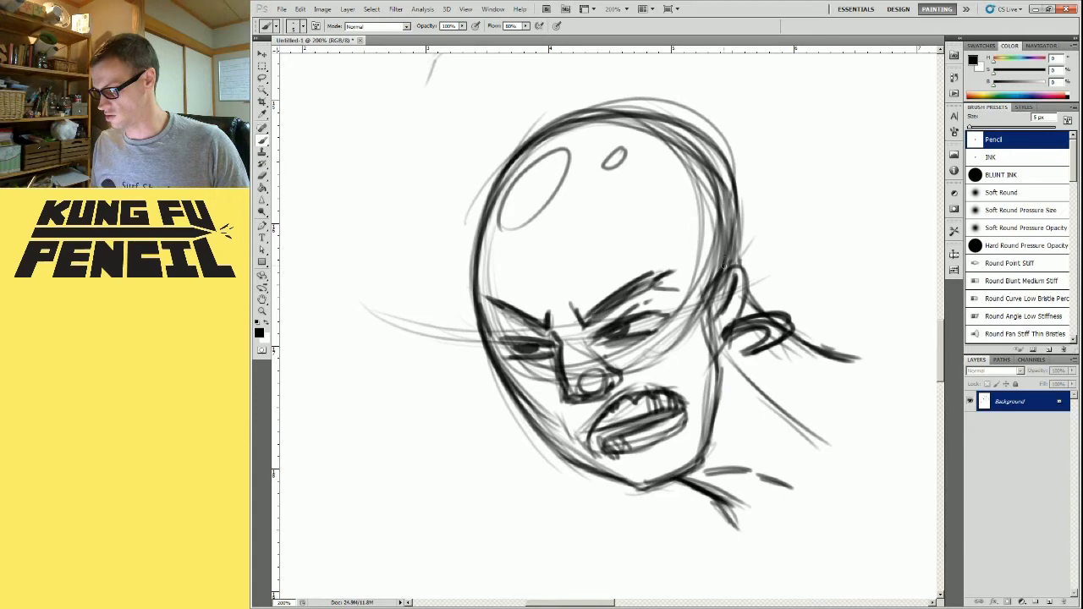
Sketch the round cranium of a new three-quarter head to the right of the snarling head, with light face guide lines
drag(544, 134, 706, 137)
drag(562, 335, 644, 256)
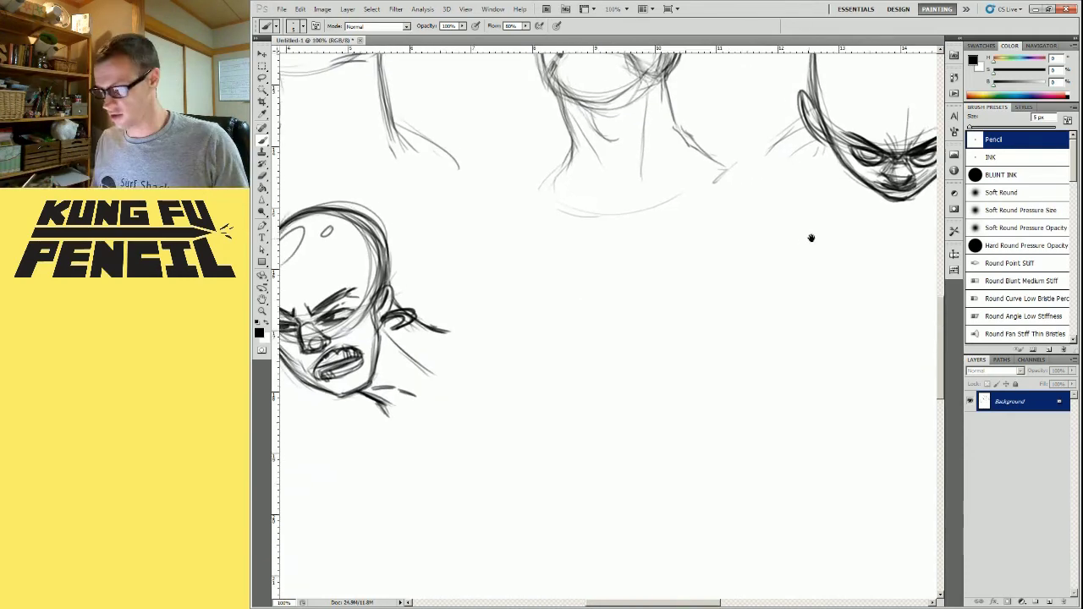
drag(810, 237, 813, 226)
drag(780, 309, 658, 393)
drag(662, 215, 631, 408)
mouse_move(620, 429)
mouse_down()
mouse_move(659, 435)
mouse_move(705, 400)
mouse_up()
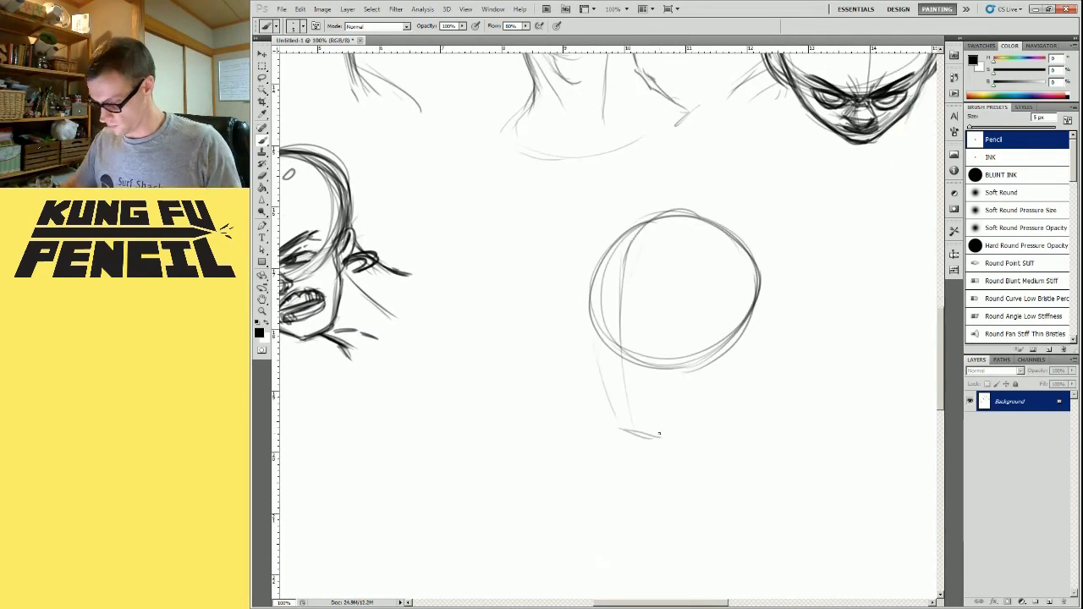
Add the new head's side-plane curve and draw the front of its face, angular chin and jaw
drag(757, 249, 701, 403)
drag(593, 326, 620, 429)
drag(620, 428, 655, 441)
drag(590, 292, 600, 369)
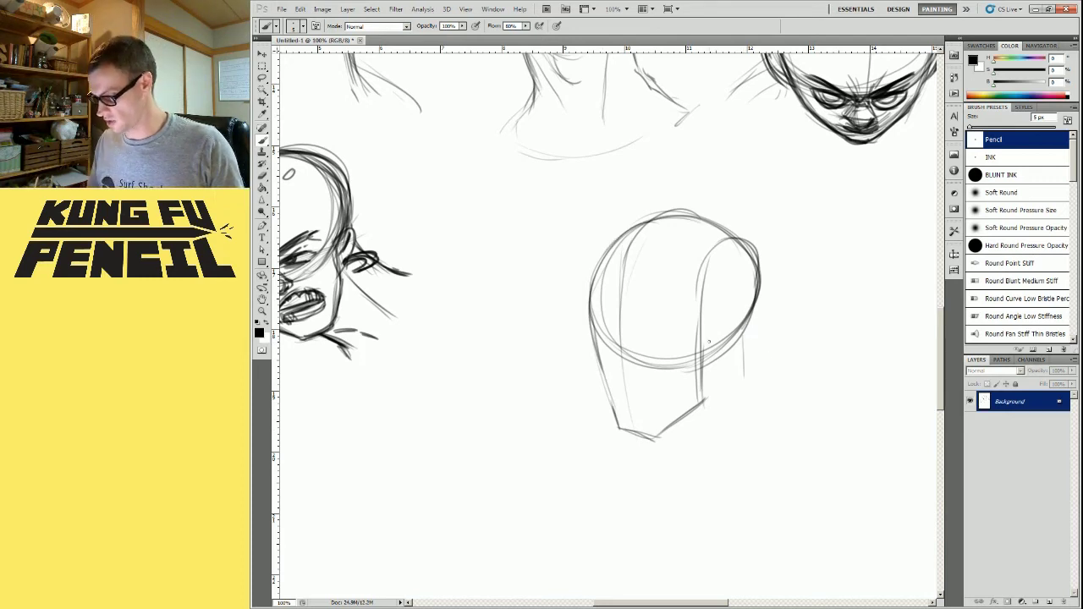
Draw the three-quarter head's ear, nose, brows, eyes and small closed mouth
drag(735, 325, 710, 373)
mouse_move(631, 332)
mouse_down()
mouse_move(690, 331)
mouse_move(604, 383)
mouse_up()
drag(604, 386, 634, 389)
drag(590, 329, 618, 342)
drag(632, 334, 696, 340)
drag(616, 399, 652, 407)
drag(637, 348, 681, 353)
drag(615, 392, 635, 389)
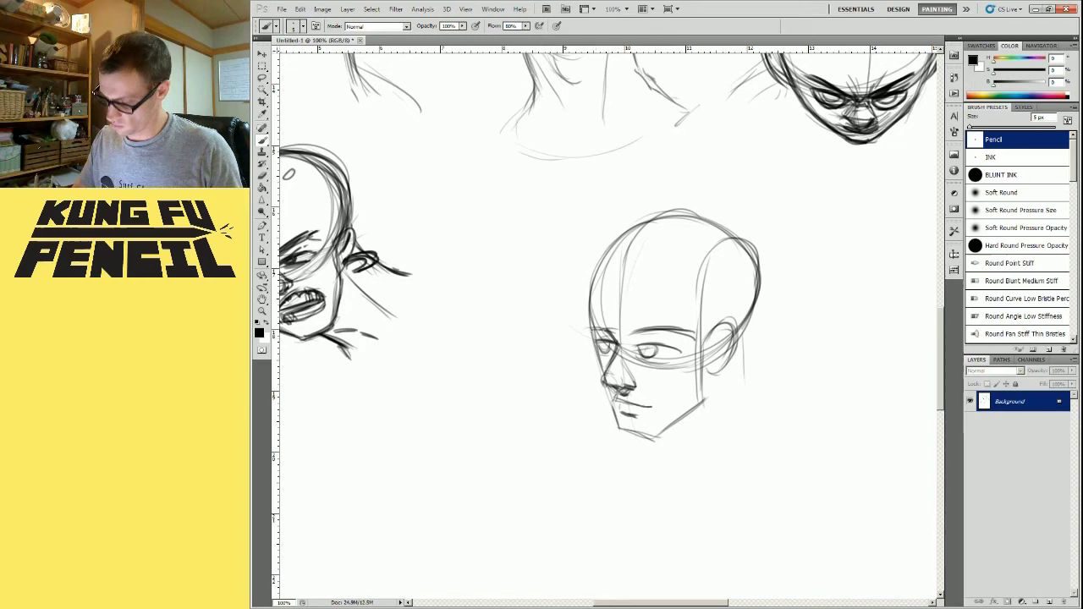
Darken the three-quarter head's skull contour, add cheek and temple plane lines, and draw its neck
drag(591, 296, 757, 259)
drag(745, 325, 748, 393)
drag(644, 437, 651, 471)
drag(673, 364, 661, 428)
drag(724, 251, 677, 325)
drag(747, 327, 752, 423)
drag(755, 423, 778, 454)
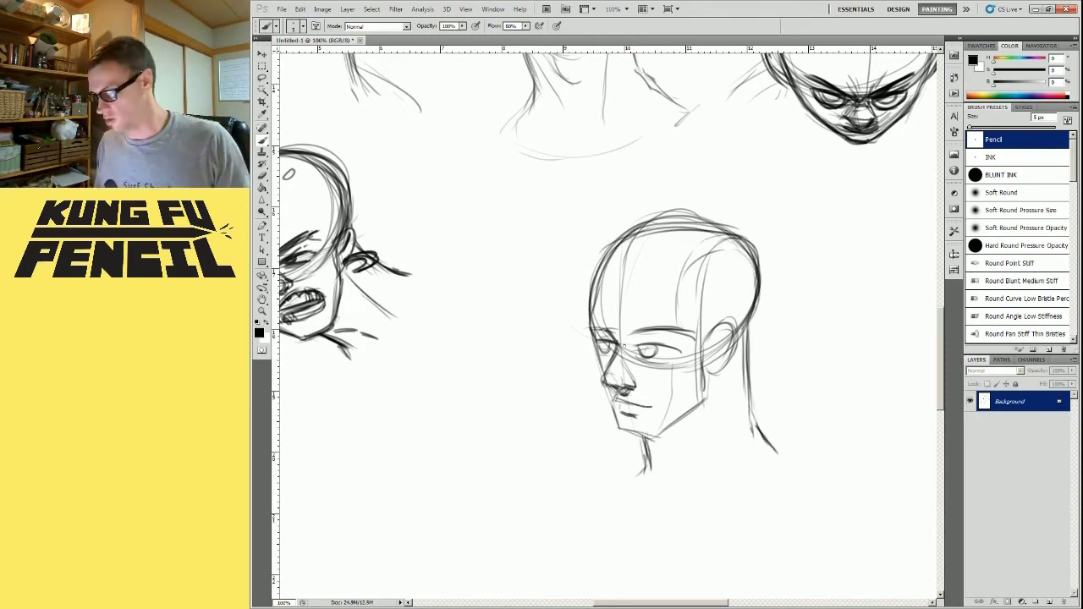
Reinforce the three-quarter head's jaw and neck, and add an earring and oval forehead highlights
drag(704, 401, 658, 437)
drag(708, 369, 728, 369)
drag(620, 258, 672, 238)
drag(753, 420, 786, 450)
key(ctrl+minus)
key(e)
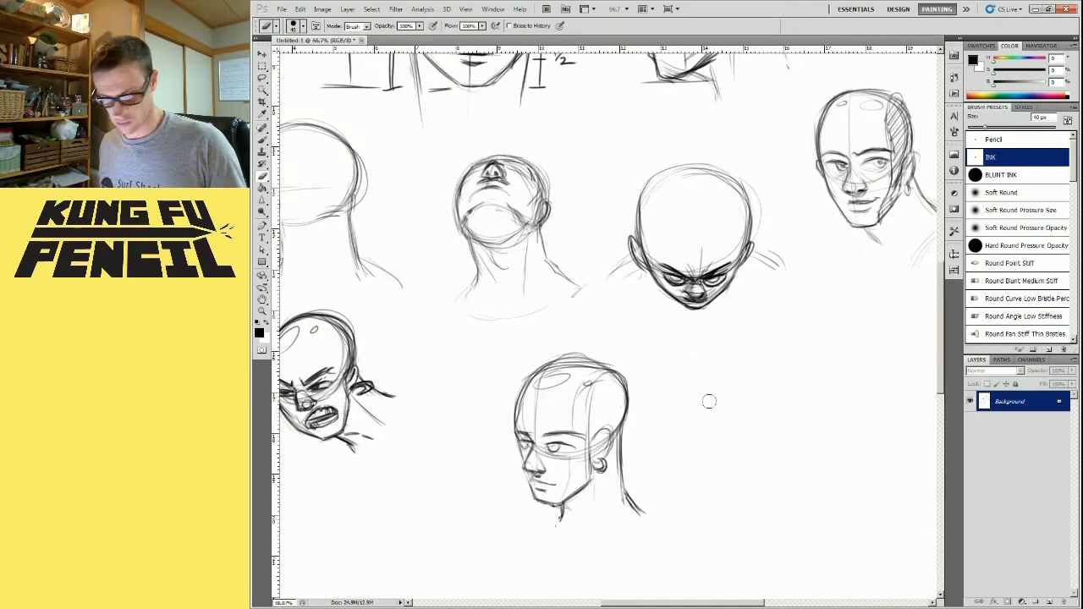
key(b)
drag(597, 448, 648, 403)
scroll(647, 402, up, 1)
alt+click(740, 408)
alt+click(739, 408)
drag(779, 407, 706, 506)
drag(756, 432, 755, 369)
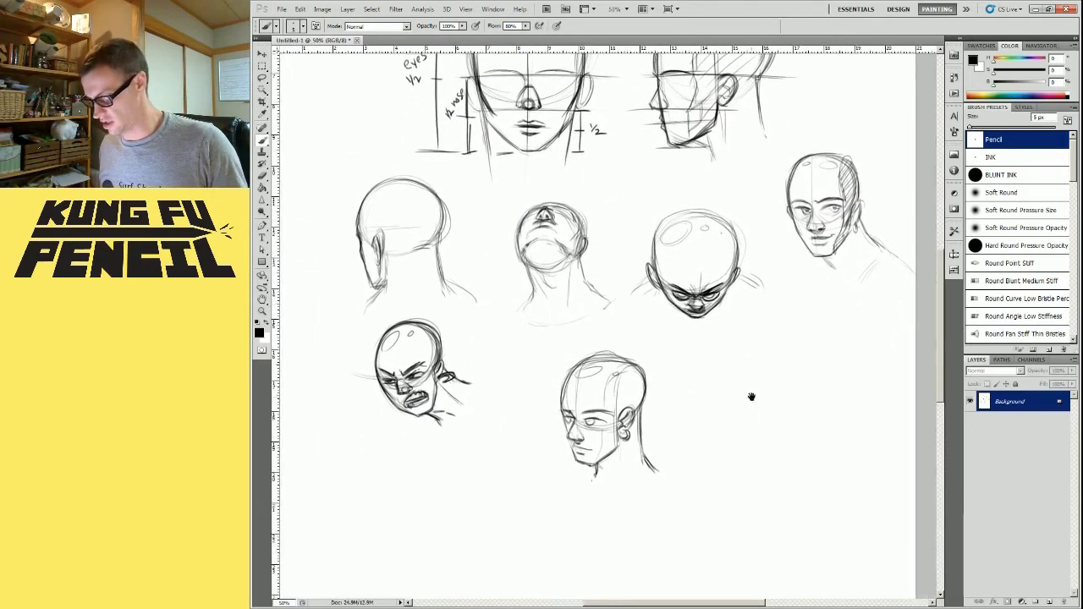
key(ctrl+r)
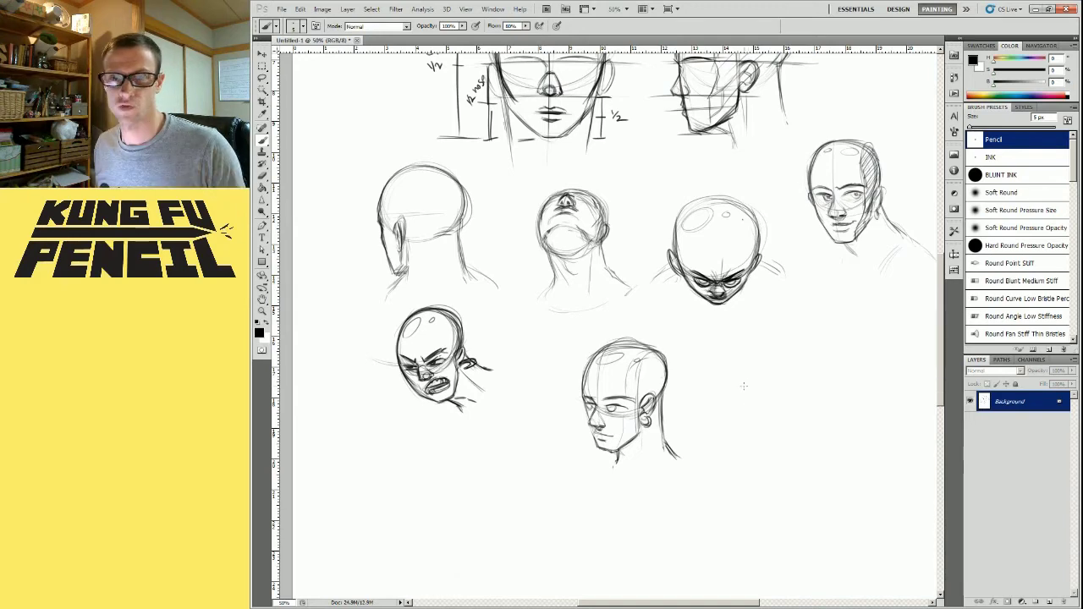
drag(613, 428, 692, 338)
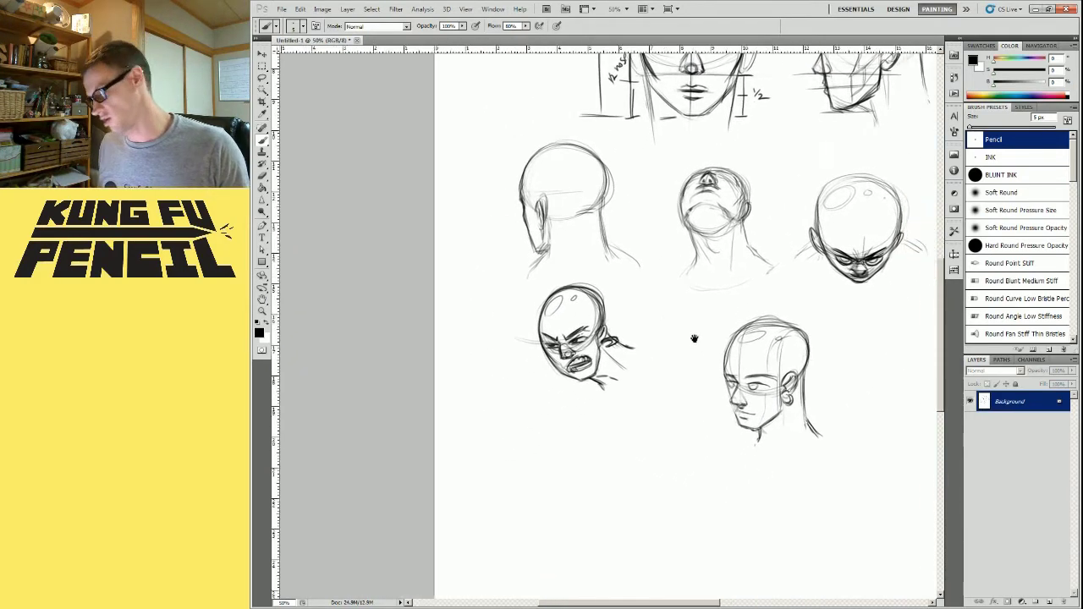
Rough out a front-facing head right of the three-quarter head, with a round cranium and sides tapering to the chin
drag(808, 389, 760, 361)
ctrl+click(744, 363)
drag(733, 313, 738, 398)
ctrl+click(707, 357)
drag(626, 380, 678, 390)
drag(603, 344, 623, 425)
drag(606, 365, 675, 461)
drag(733, 339, 692, 460)
drag(602, 325, 626, 421)
mouse_move(625, 279)
mouse_down()
mouse_move(735, 338)
mouse_move(678, 461)
mouse_up()
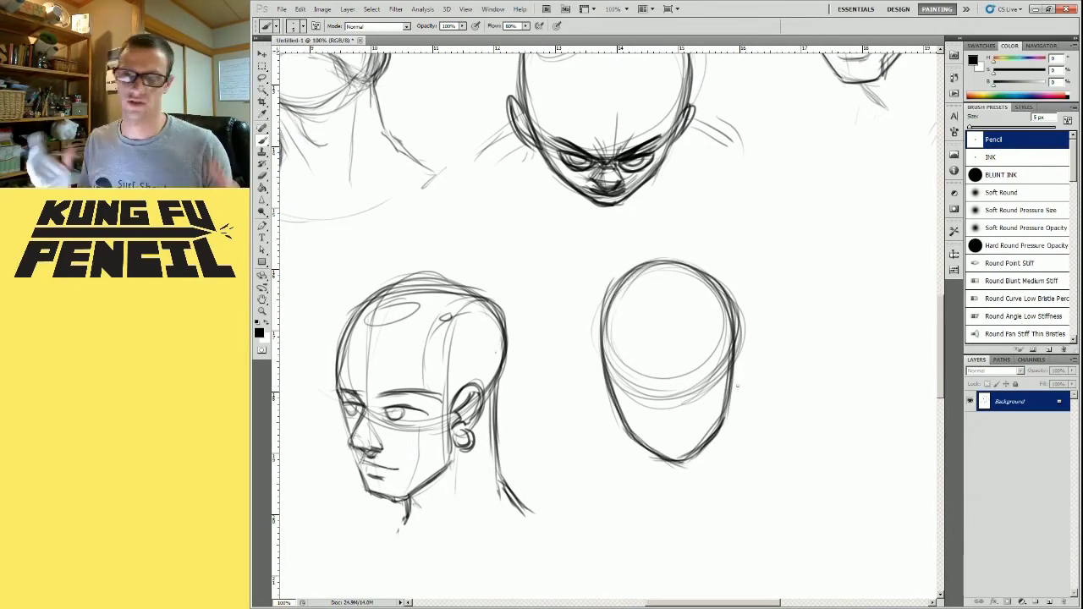
Reinforce the front-facing head's sides and jaw, and add the nose centre line and curved eye-level guides
drag(707, 414, 732, 338)
drag(665, 367, 669, 399)
drag(737, 361, 736, 394)
drag(607, 289, 783, 290)
drag(634, 282, 753, 280)
drag(704, 304, 714, 332)
Sketch the front-facing head's nose, upper lip, lower lip and mouth line
ctrl+click(703, 317)
mouse_move(651, 364)
mouse_down()
mouse_move(677, 372)
mouse_move(646, 371)
mouse_up()
drag(624, 416, 740, 407)
drag(642, 440, 749, 430)
drag(658, 421, 716, 418)
Draw dark arched brows and large almond-shaped eye outlines on the front-facing head
drag(715, 250, 811, 226)
drag(523, 234, 654, 250)
drag(525, 284, 644, 301)
drag(723, 293, 842, 288)
drag(530, 281, 627, 320)
mouse_move(824, 292)
mouse_down()
mouse_move(749, 324)
mouse_move(843, 279)
mouse_up()
drag(581, 318, 637, 337)
Draw vertical guides from the inner eye corners down to the nose wings, and darken the nostril wing
drag(640, 196, 643, 406)
drag(711, 177, 721, 416)
drag(633, 370, 645, 382)
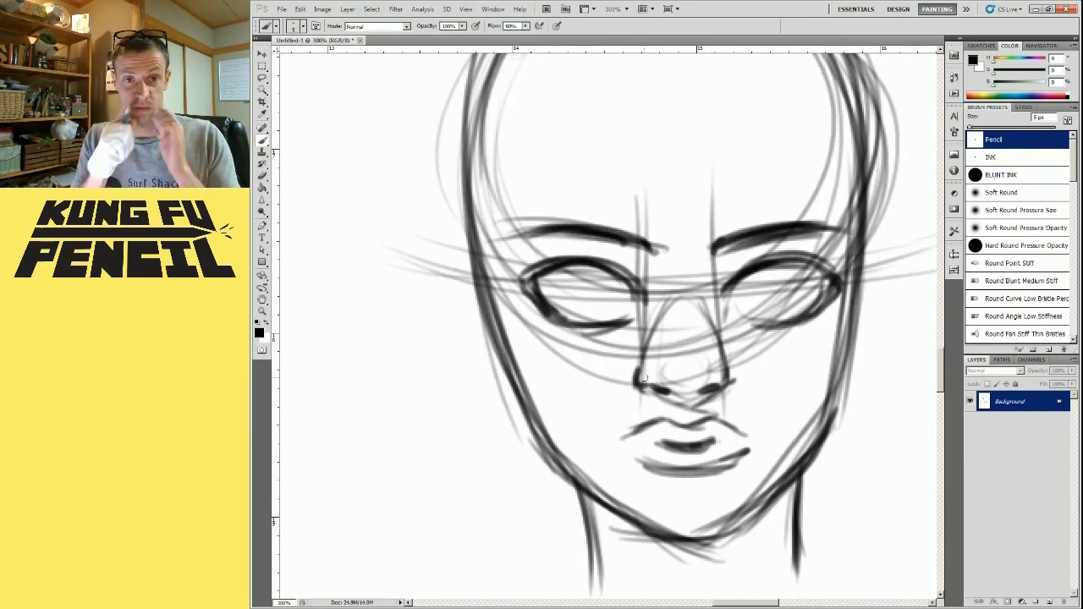
Draw an arrow pointing at the head's edge beside the outer eye corner and hand-letter "Ouch" next to it
drag(844, 356, 760, 402)
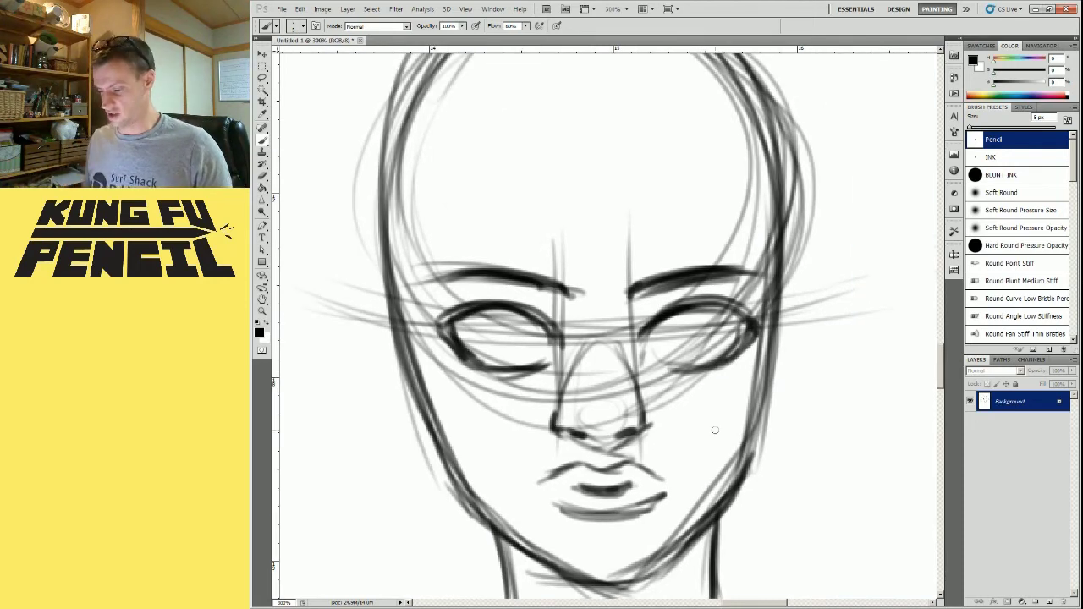
drag(893, 281, 788, 316)
mouse_move(865, 281)
mouse_down()
mouse_move(891, 277)
mouse_move(920, 316)
mouse_move(793, 346)
mouse_up()
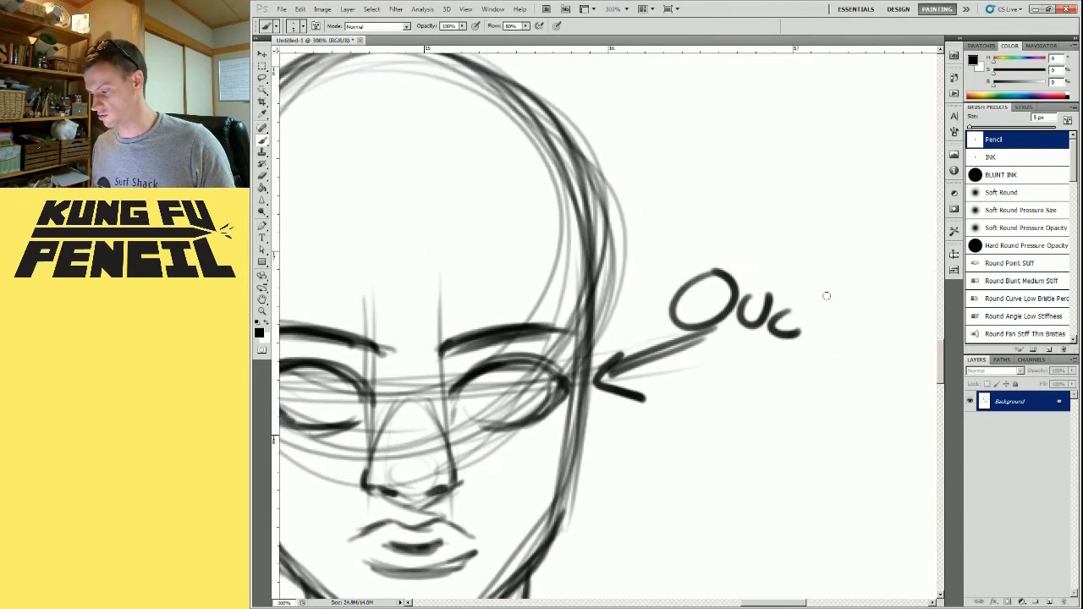
drag(825, 293, 816, 343)
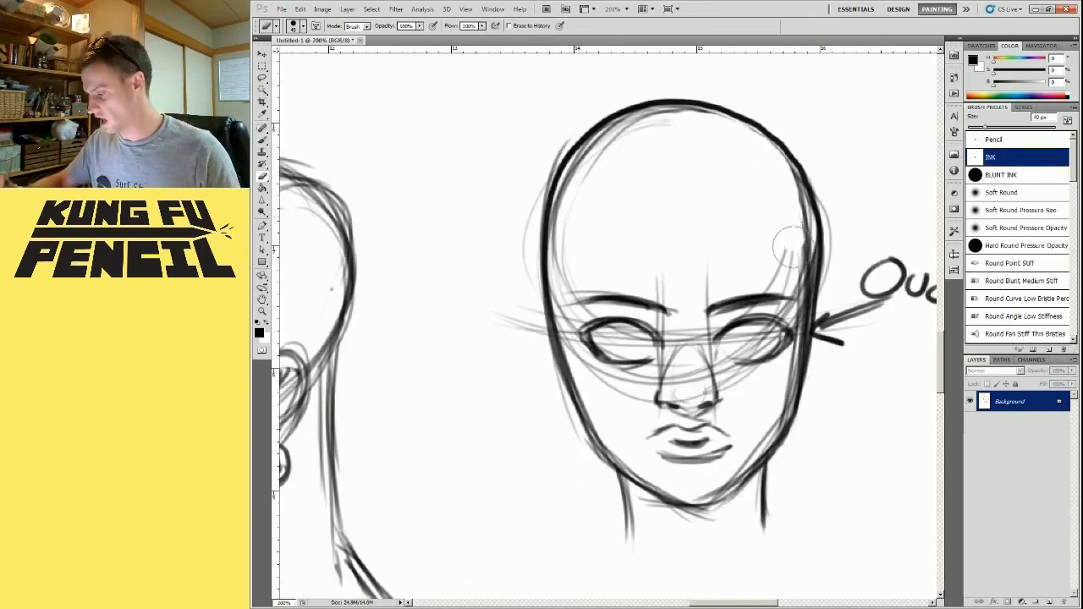
Erase stray lines along the front-facing head's cheek, shade its nose and lower lip, and draw the irises and pupils
drag(787, 242, 794, 449)
key(b)
drag(682, 347, 665, 400)
drag(669, 461, 719, 463)
drag(609, 328, 641, 331)
drag(724, 335, 763, 354)
drag(614, 325, 642, 345)
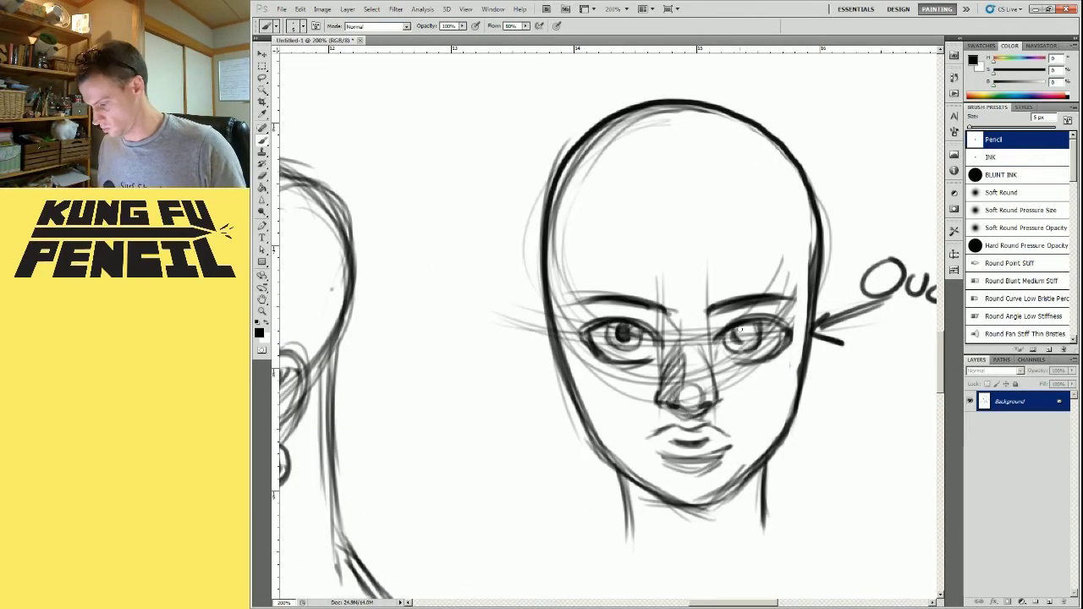
drag(726, 327, 762, 349)
drag(608, 325, 640, 347)
Draw both ears on the front-facing head, with a round earring on the ear near the "Ouch" label
drag(576, 313, 525, 407)
drag(787, 309, 855, 410)
drag(519, 317, 559, 410)
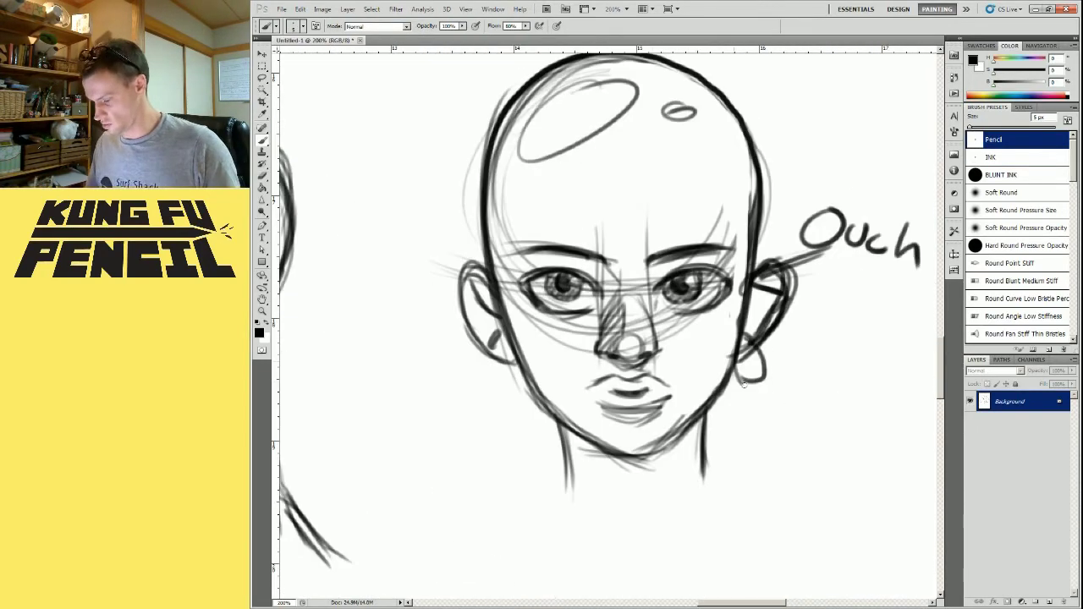
Shade the front-facing head's lips and hand-letter "Mrs. Clean" above the "Ouch" label
drag(592, 383, 673, 389)
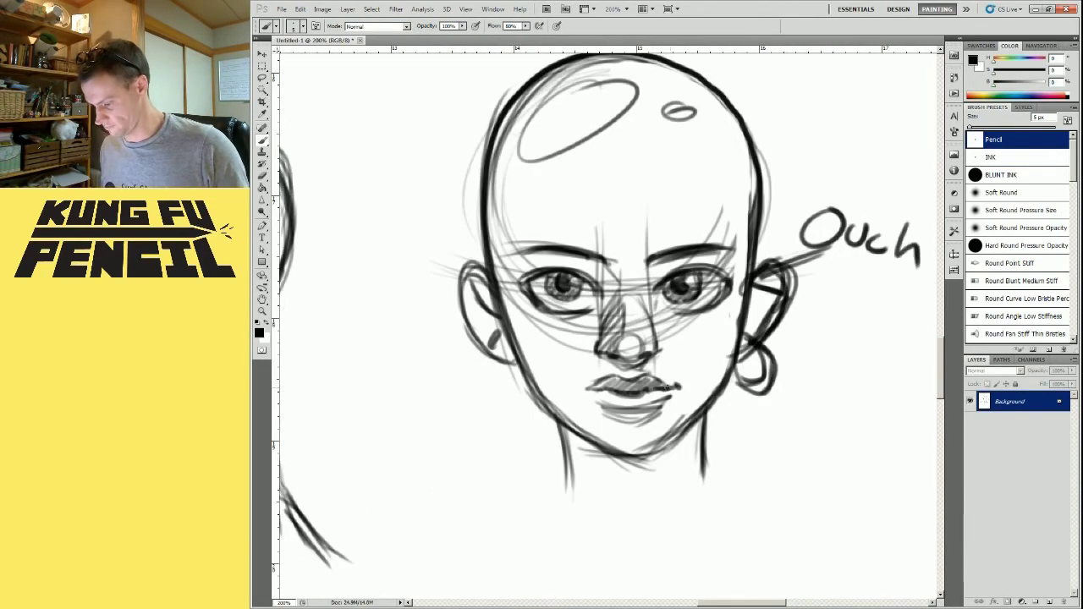
drag(602, 424, 699, 453)
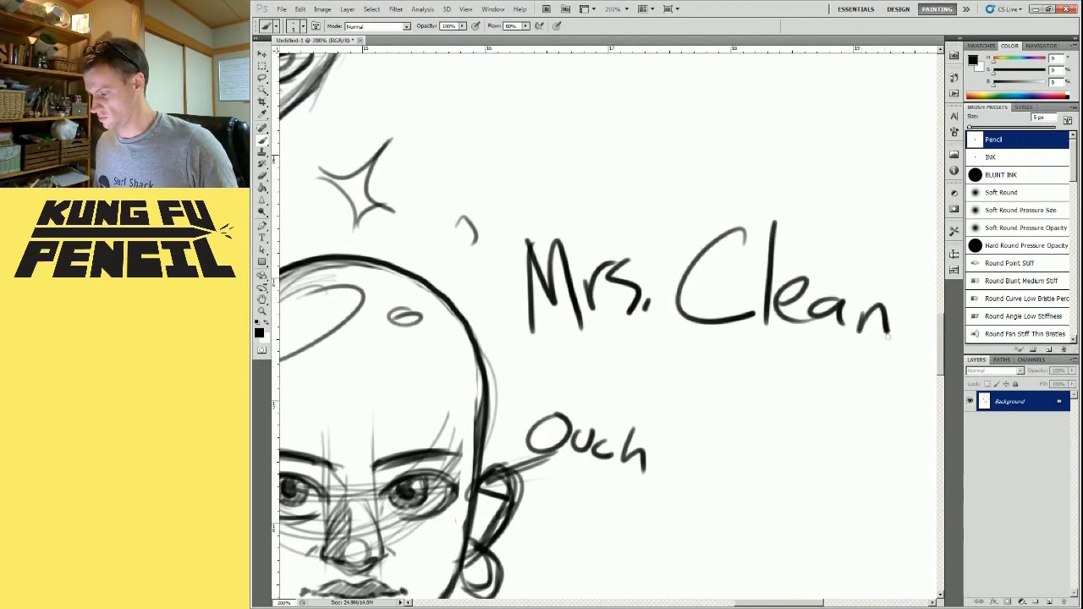
Sketch the cranium ball and start the lower face of a new head below the snarling head
alt+click(695, 453)
alt+click(695, 453)
drag(701, 491, 798, 406)
drag(649, 234, 591, 369)
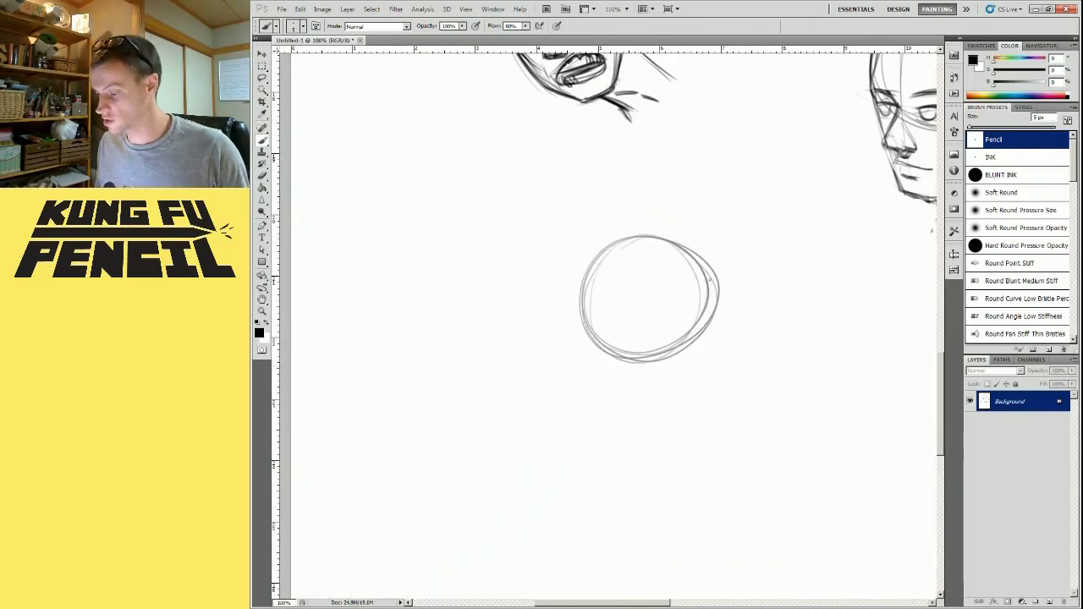
drag(595, 232, 584, 371)
mouse_move(616, 400)
mouse_down()
mouse_move(659, 410)
mouse_move(694, 370)
mouse_up()
Add the new head's neck line, ear, side plane, eye line and curved centre line
drag(713, 344, 733, 387)
drag(701, 286, 699, 381)
drag(704, 322, 704, 359)
drag(576, 330, 698, 322)
drag(622, 257, 637, 411)
drag(708, 403, 675, 408)
drag(623, 236, 592, 293)
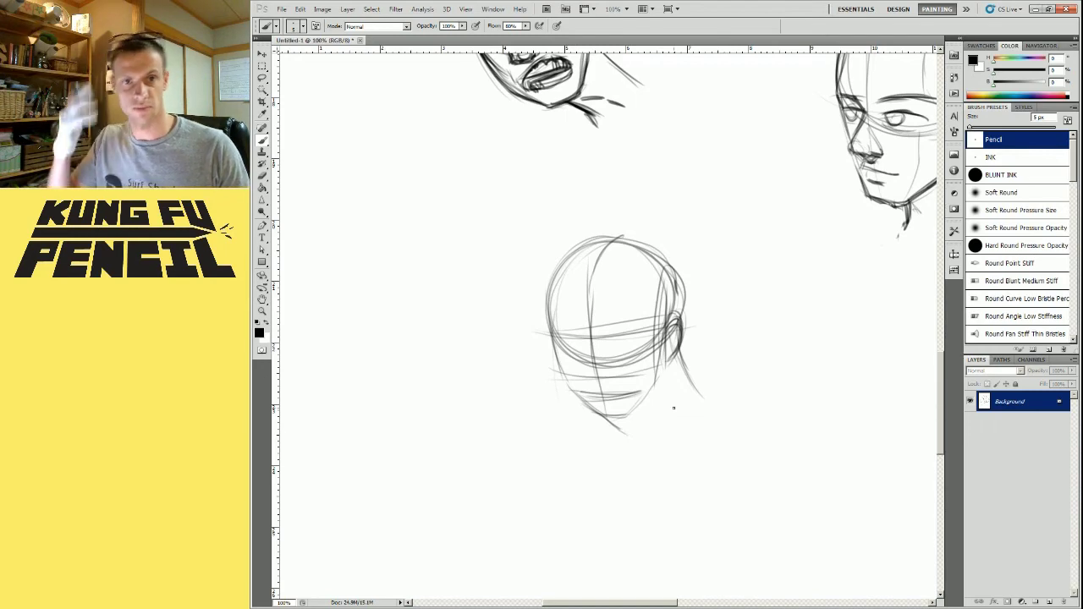
Sketch a head tilted far back beside the guide-line head, with its jaw wedge, ear and neck lines
drag(674, 409, 676, 496)
mouse_move(734, 356)
mouse_down()
mouse_move(835, 358)
mouse_move(799, 315)
mouse_up()
drag(678, 338, 749, 417)
drag(796, 328, 836, 394)
mouse_move(673, 335)
mouse_down()
mouse_move(717, 264)
mouse_move(735, 363)
mouse_up()
drag(738, 354, 790, 320)
drag(761, 248, 797, 333)
drag(719, 267, 789, 318)
drag(801, 337, 814, 372)
drag(754, 424, 767, 439)
Rough out a sideways-tilted head right of the tilted-back head, with its cranium, angled jaw and guide lines
mouse_move(929, 424)
mouse_down()
mouse_move(769, 361)
mouse_move(761, 369)
mouse_up()
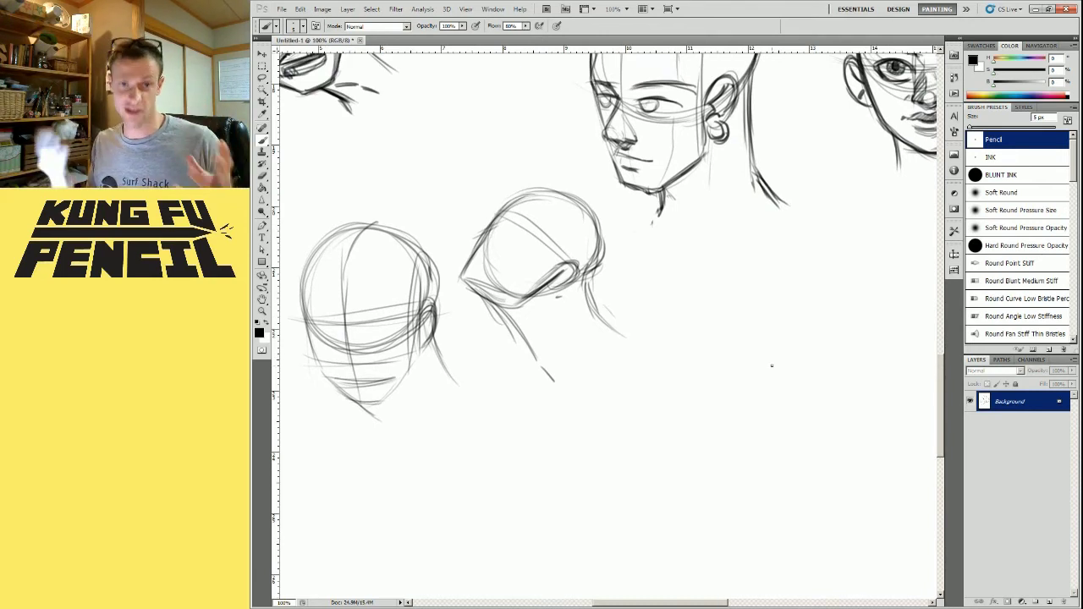
drag(775, 250, 817, 288)
drag(822, 410, 705, 397)
drag(604, 326, 661, 371)
drag(709, 297, 698, 407)
drag(709, 298, 762, 357)
drag(604, 320, 631, 298)
drag(647, 283, 675, 273)
mouse_move(659, 347)
mouse_down()
mouse_move(684, 338)
mouse_move(694, 381)
mouse_up()
Draw the sideways-tilted head's ear, nose and wide round eyes with small pupils
key(ctrl+plus)
drag(671, 223, 701, 266)
mouse_move(703, 266)
mouse_down()
mouse_move(717, 313)
mouse_move(768, 256)
mouse_up()
drag(716, 245, 660, 356)
mouse_move(494, 267)
mouse_down()
mouse_move(558, 306)
mouse_move(558, 232)
mouse_up()
drag(593, 211, 623, 156)
drag(623, 156, 596, 219)
drag(514, 254, 580, 256)
Hand-letter the heading "Step 1." in the empty space below the head sketches
key(ctrl+minus)
key(ctrl+minus)
key(ctrl+minus)
mouse_move(838, 347)
mouse_down()
mouse_move(754, 516)
mouse_move(764, 522)
mouse_up()
key(ctrl+plus)
drag(513, 273, 495, 326)
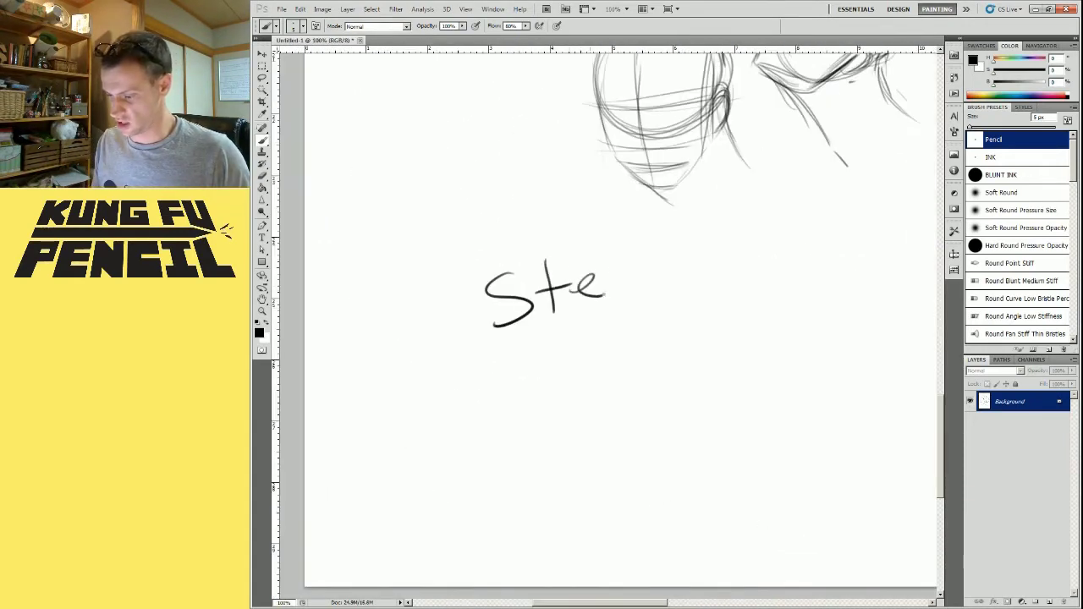
drag(683, 273, 732, 262)
click(742, 263)
Draw a ball under the "Step 1." heading and hand-letter "BALL!" beneath it
drag(683, 343, 637, 434)
drag(557, 469, 558, 522)
mouse_move(551, 469)
mouse_down()
mouse_move(585, 509)
mouse_move(559, 525)
mouse_up()
drag(590, 527, 617, 456)
mouse_move(617, 457)
mouse_down()
mouse_move(623, 483)
mouse_move(682, 510)
mouse_up()
drag(684, 458, 723, 507)
drag(748, 436, 743, 483)
click(738, 508)
Hand-letter the heading "Step 2." to the right of "Step 1."
drag(762, 407, 565, 393)
drag(707, 223, 683, 270)
drag(733, 216, 736, 272)
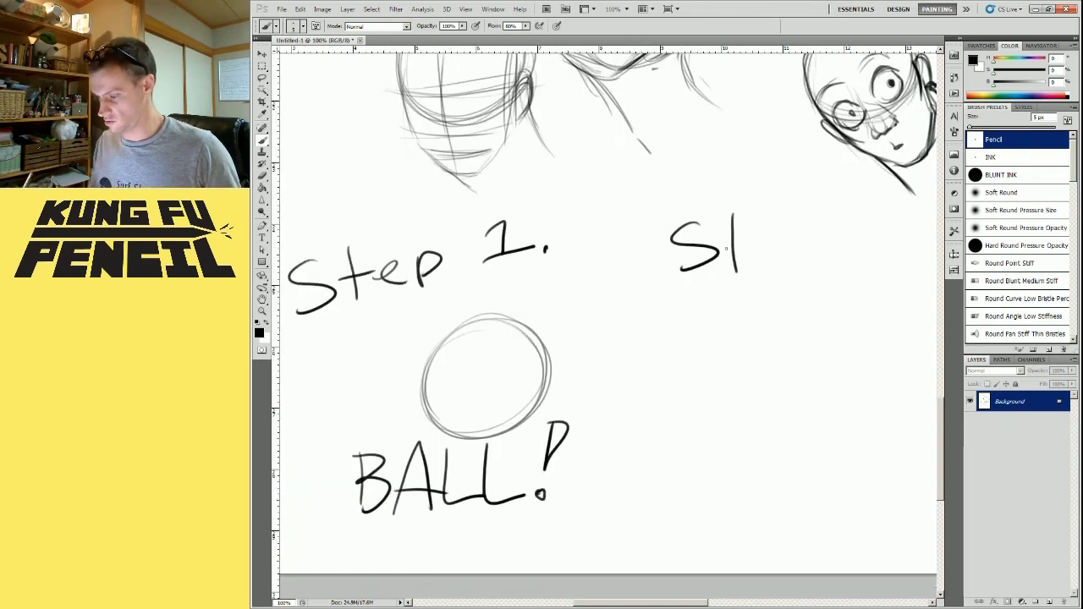
drag(792, 237, 818, 248)
mouse_move(865, 219)
mouse_down()
mouse_move(880, 208)
mouse_move(894, 242)
mouse_up()
click(907, 240)
Draw an angular jaw joined to a cranium ball with a side-plane curve under the "Step 2." heading
drag(740, 388, 765, 465)
drag(819, 370, 766, 464)
drag(828, 420, 766, 462)
drag(745, 446, 767, 464)
drag(834, 288, 847, 292)
drag(749, 309, 855, 360)
drag(825, 277, 833, 371)
Draw an arrow pointing to the jaw of the Step 2 head and hand-letter "JAW!" beneath it
drag(668, 509, 721, 465)
drag(698, 471, 722, 476)
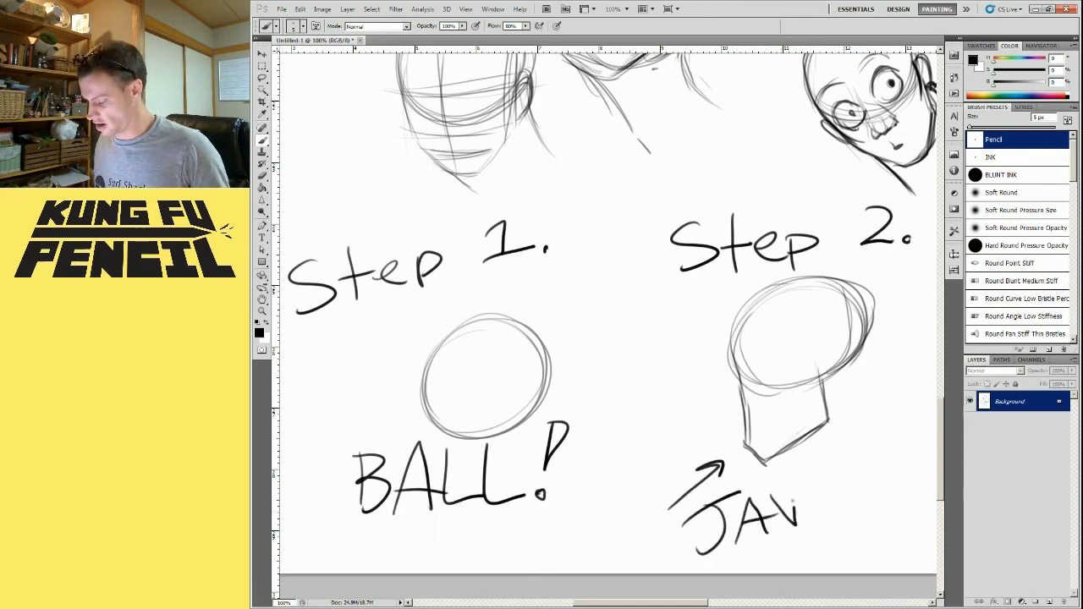
drag(847, 445, 847, 507)
click(845, 525)
Darken the skull and face outline of the Step 2 head and add an ear and neck lines
drag(833, 279, 864, 345)
drag(734, 347, 750, 442)
drag(817, 373, 833, 396)
drag(861, 338, 882, 417)
drag(799, 448, 831, 484)
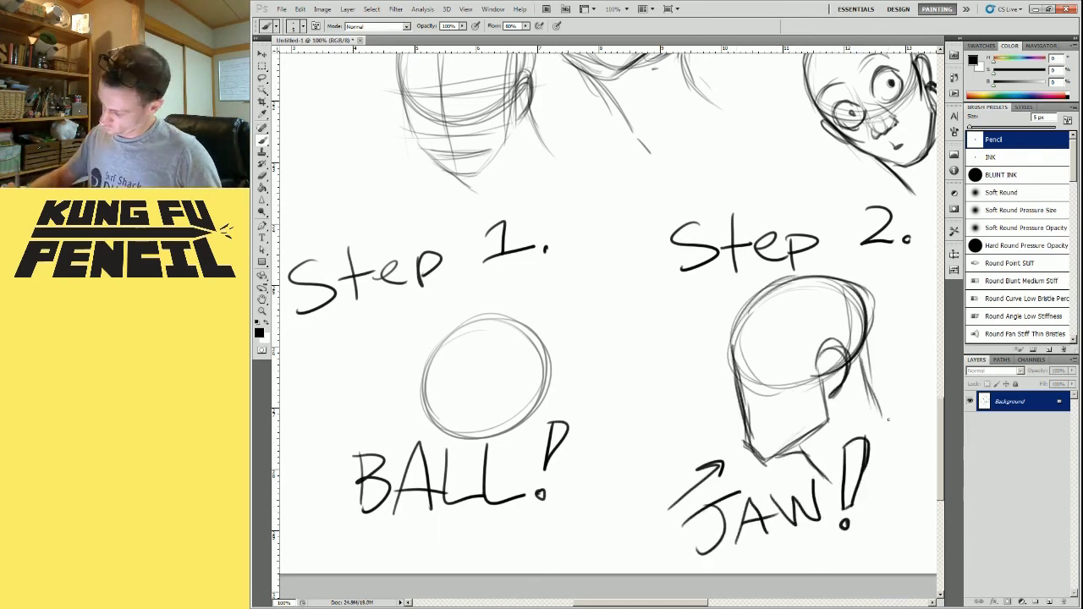
drag(860, 349, 889, 427)
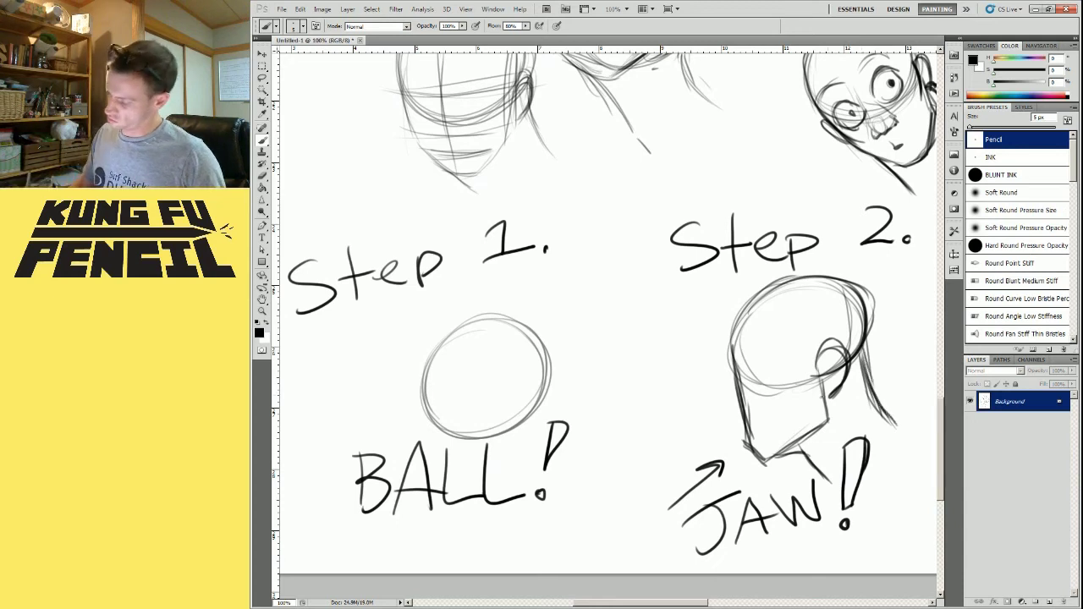
Draw a brow-and-nose profile, a bandana knotted behind the head and a hatched sideburn on the Step 2 head
drag(735, 375, 746, 421)
drag(774, 296, 731, 366)
drag(735, 326, 880, 338)
drag(738, 356, 878, 342)
drag(801, 348, 825, 411)
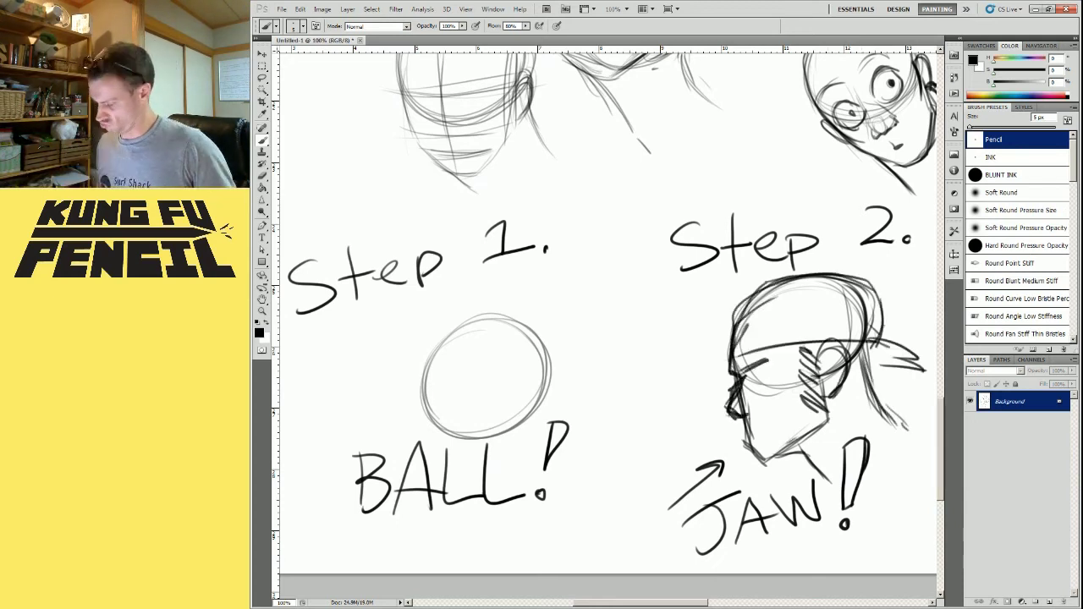
Add the mouth, eye and hair strokes under the bandana to the Step 2 face
drag(742, 428, 772, 421)
drag(747, 383, 777, 373)
drag(753, 347, 814, 353)
Sketch a loose shoulder and upper-back outline behind the neck of the Step 2 head
drag(878, 341, 780, 307)
drag(828, 364, 772, 417)
drag(787, 365, 887, 374)
drag(888, 373, 868, 429)
drag(799, 370, 863, 345)
mouse_move(863, 345)
mouse_down()
mouse_move(840, 390)
mouse_move(867, 432)
mouse_up()
drag(878, 442, 825, 466)
mouse_move(890, 335)
mouse_down()
mouse_move(609, 276)
mouse_move(730, 356)
mouse_up()
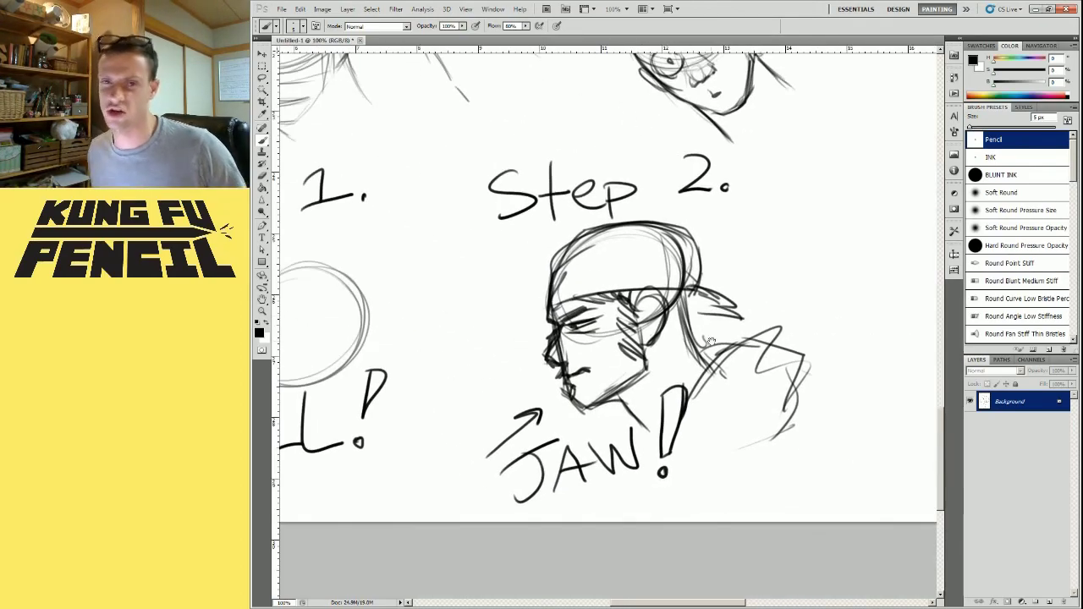